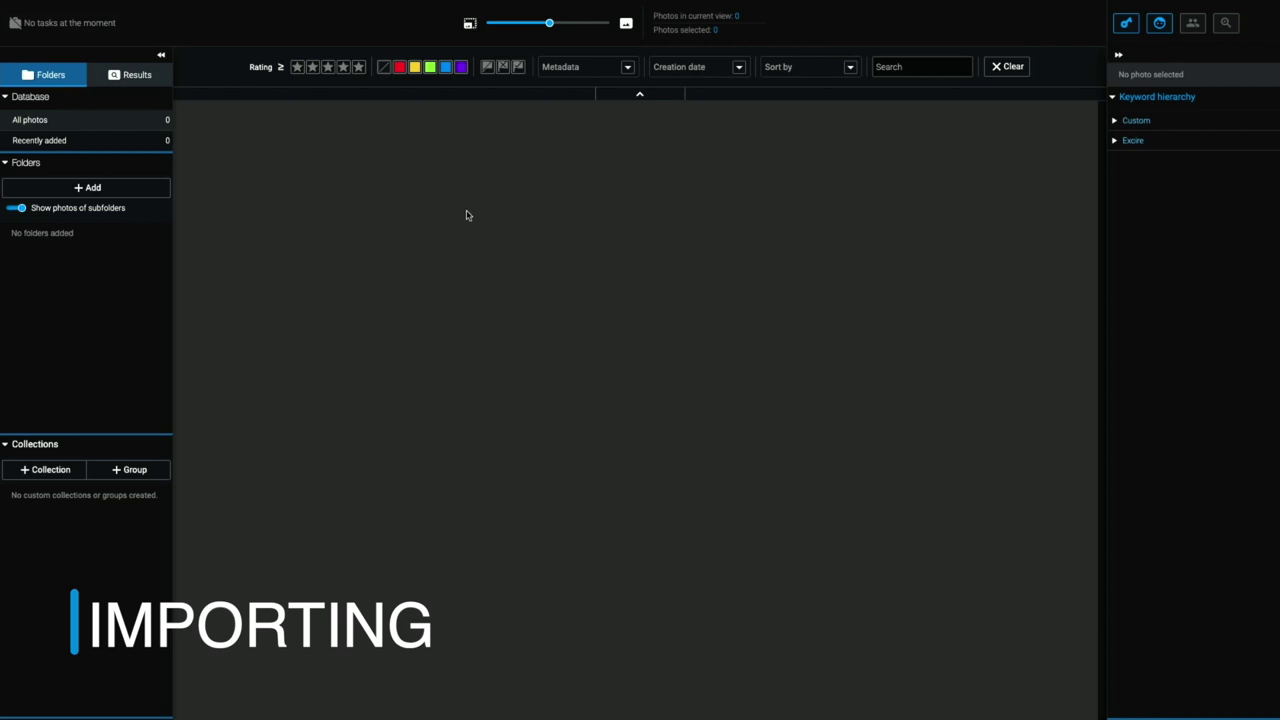
Import the Demo Library folder with subfolders and analysis enabled
{"action": "left_click", "coordinate": [78, 190]}
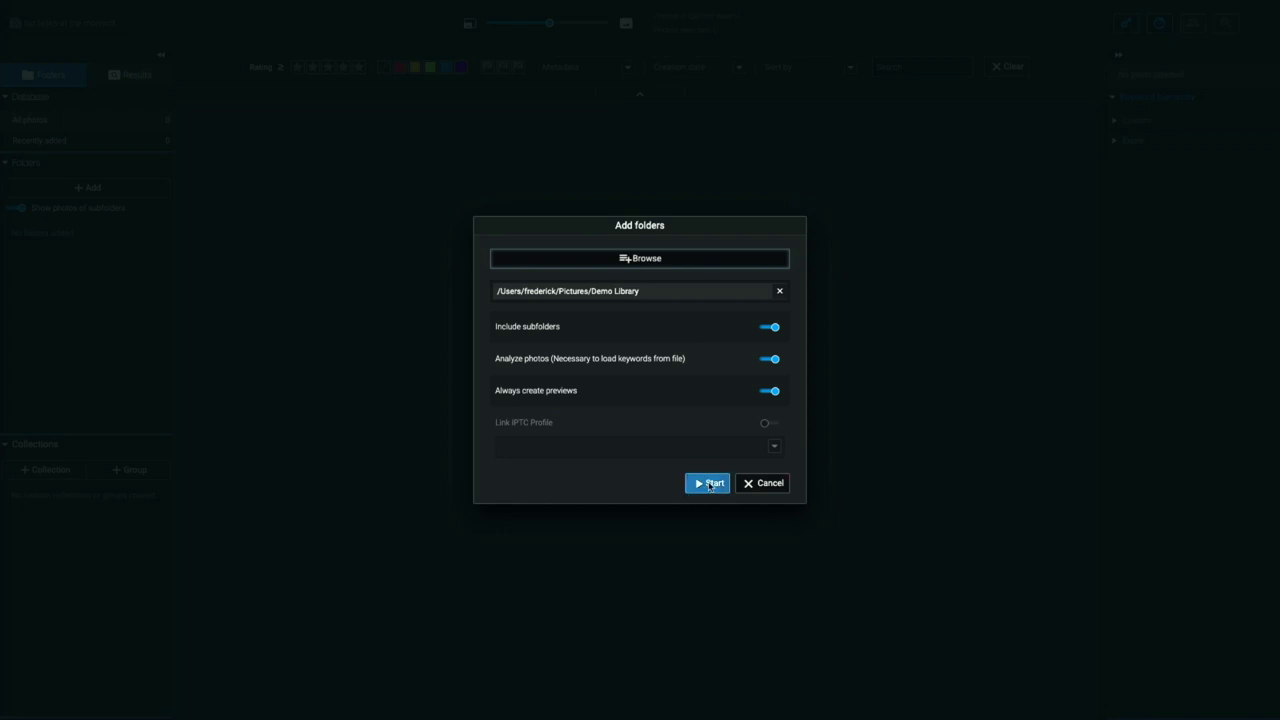
{"action": "left_click", "coordinate": [709, 485]}
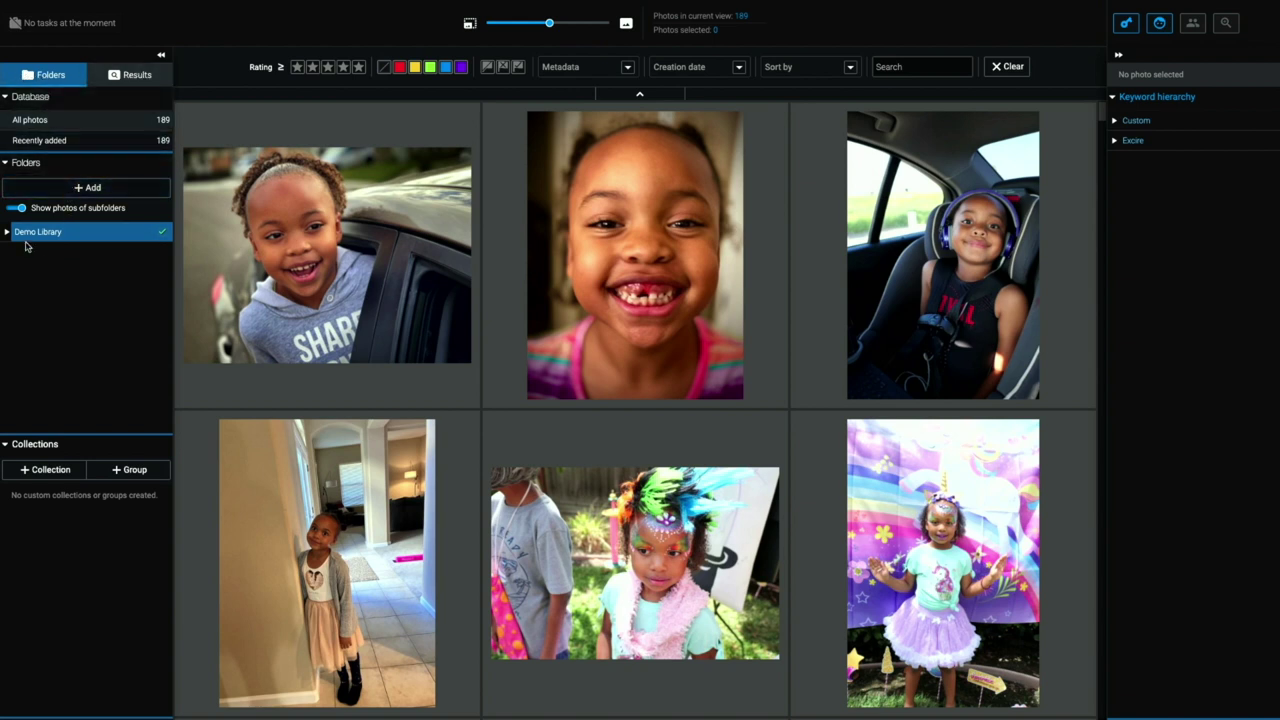
Check the Demo Library folder's info card once the 189-photo import finishes
{"action": "mouse_move", "coordinate": [43, 236]}
Expand Demo Library and scroll through subfolders such as Brunettes, Colorful and Couples
{"action": "left_click", "coordinate": [7, 232]}
{"action": "scroll", "coordinate": [103, 298], "scroll_direction": "down", "scroll_amount": 1}
{"action": "scroll", "coordinate": [104, 302], "scroll_direction": "down", "scroll_amount": 3}
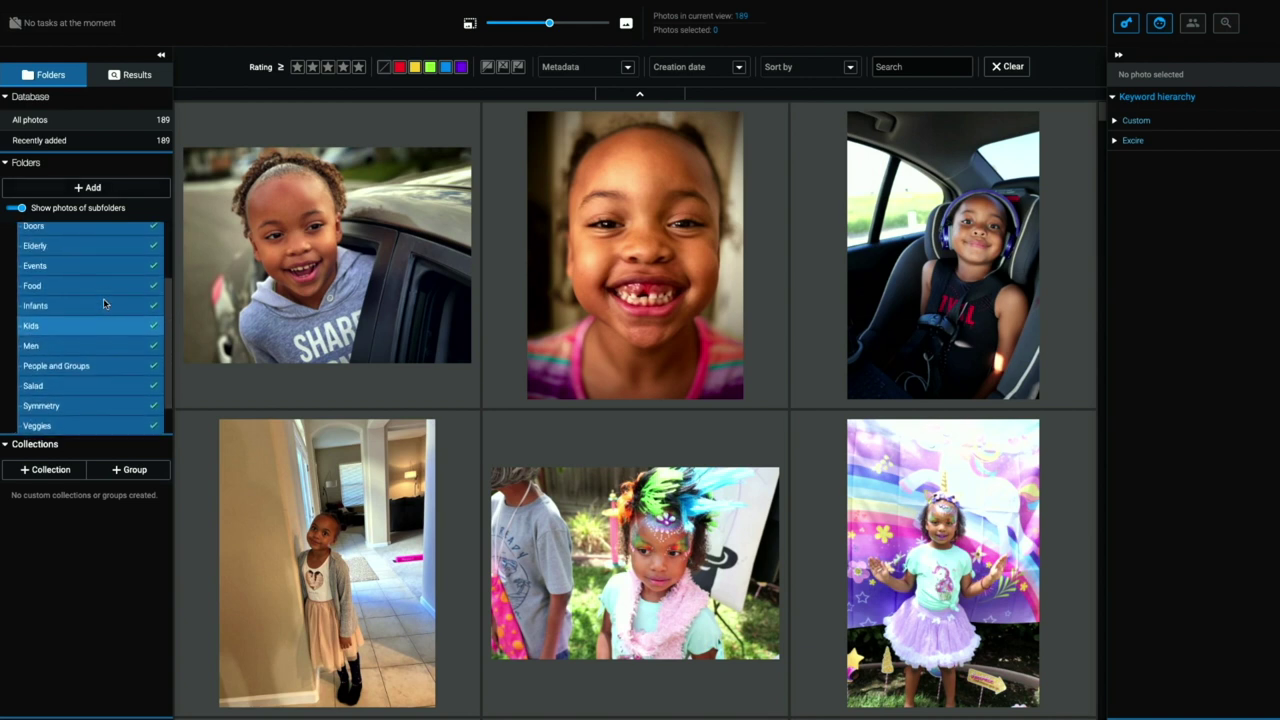
{"action": "scroll", "coordinate": [103, 298], "scroll_direction": "up", "scroll_amount": 4}
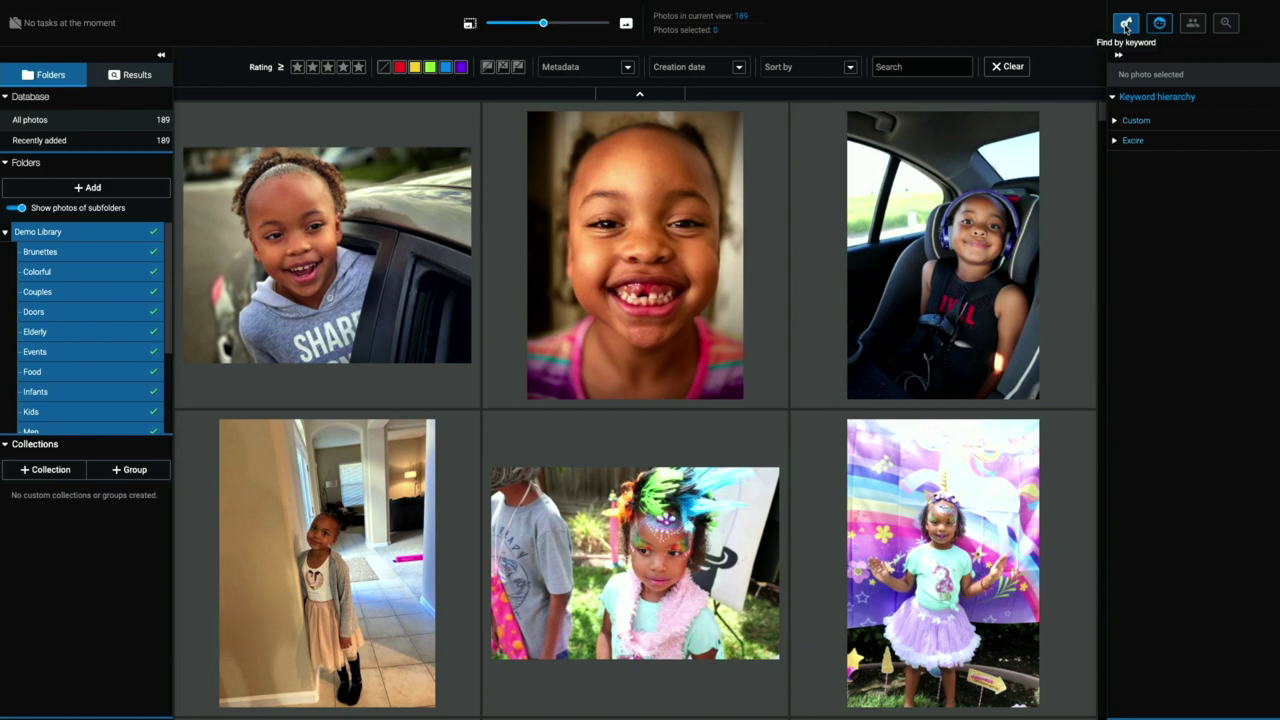
In Find by keyword, browse the Architecture, Building, Food, Dish, Fruit, Vegetable and Person subcategories
{"action": "left_click", "coordinate": [1125, 24]}
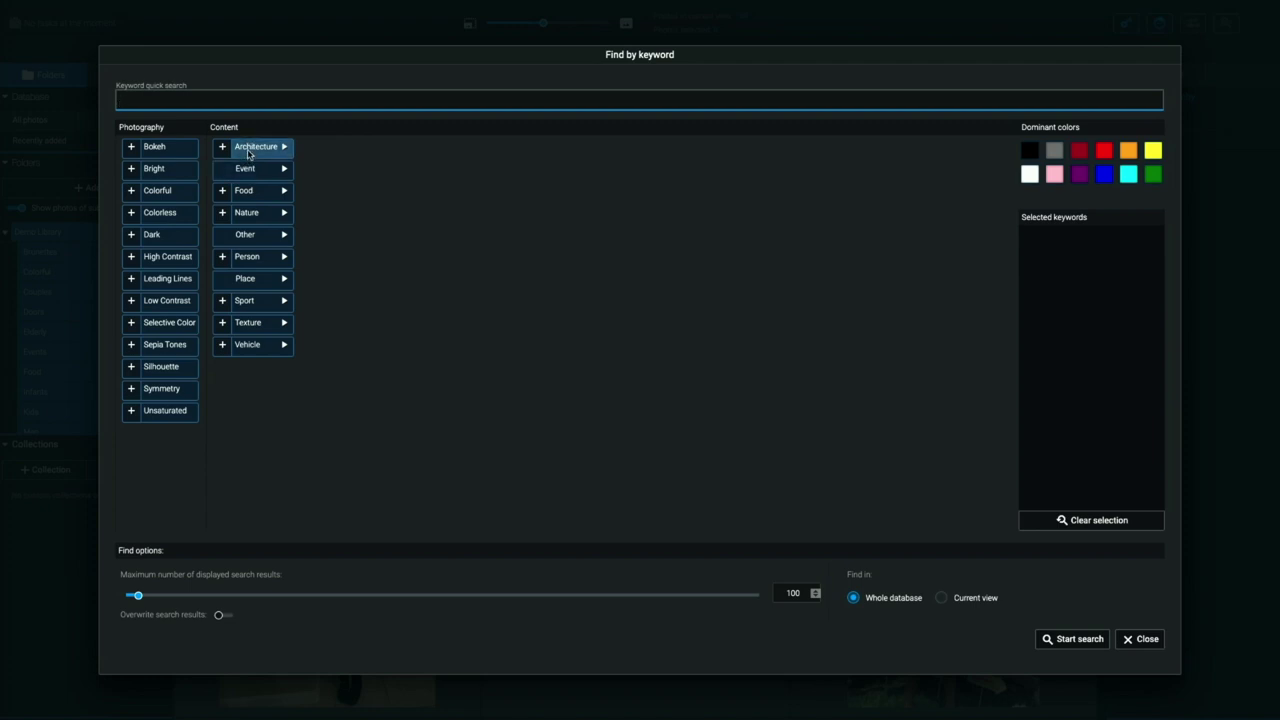
{"action": "left_click", "coordinate": [252, 150]}
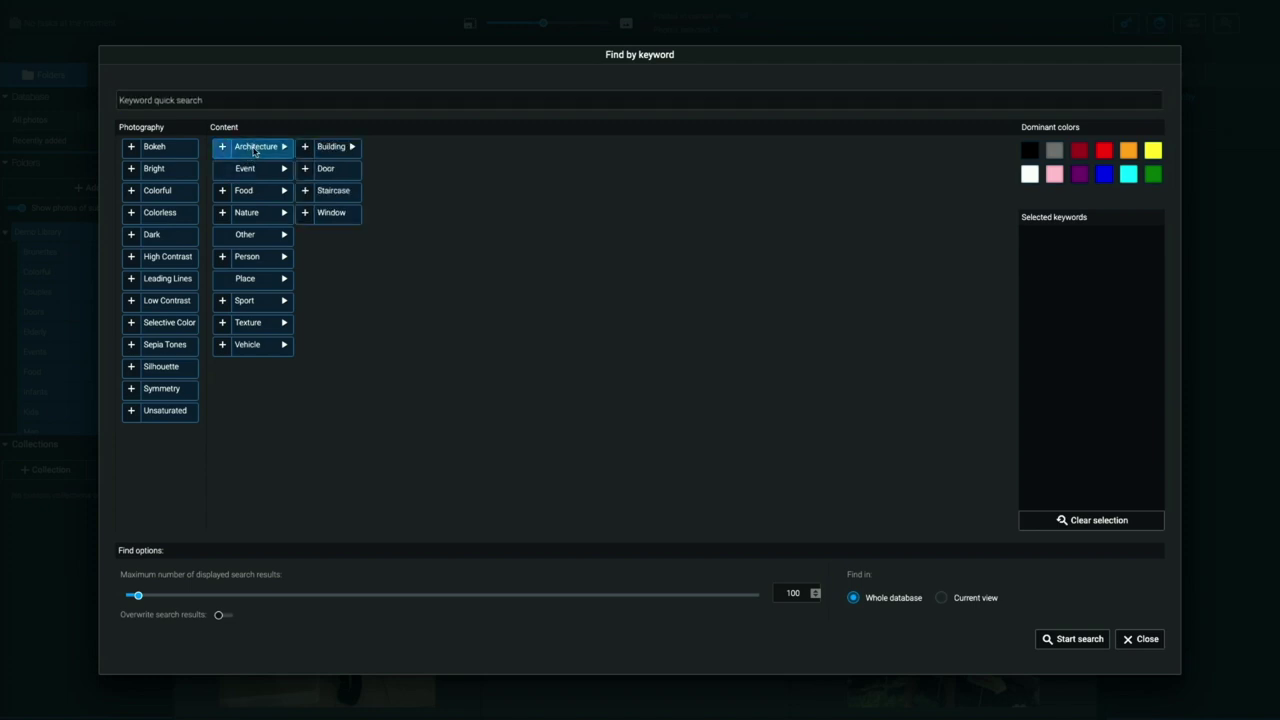
{"action": "left_click", "coordinate": [338, 149]}
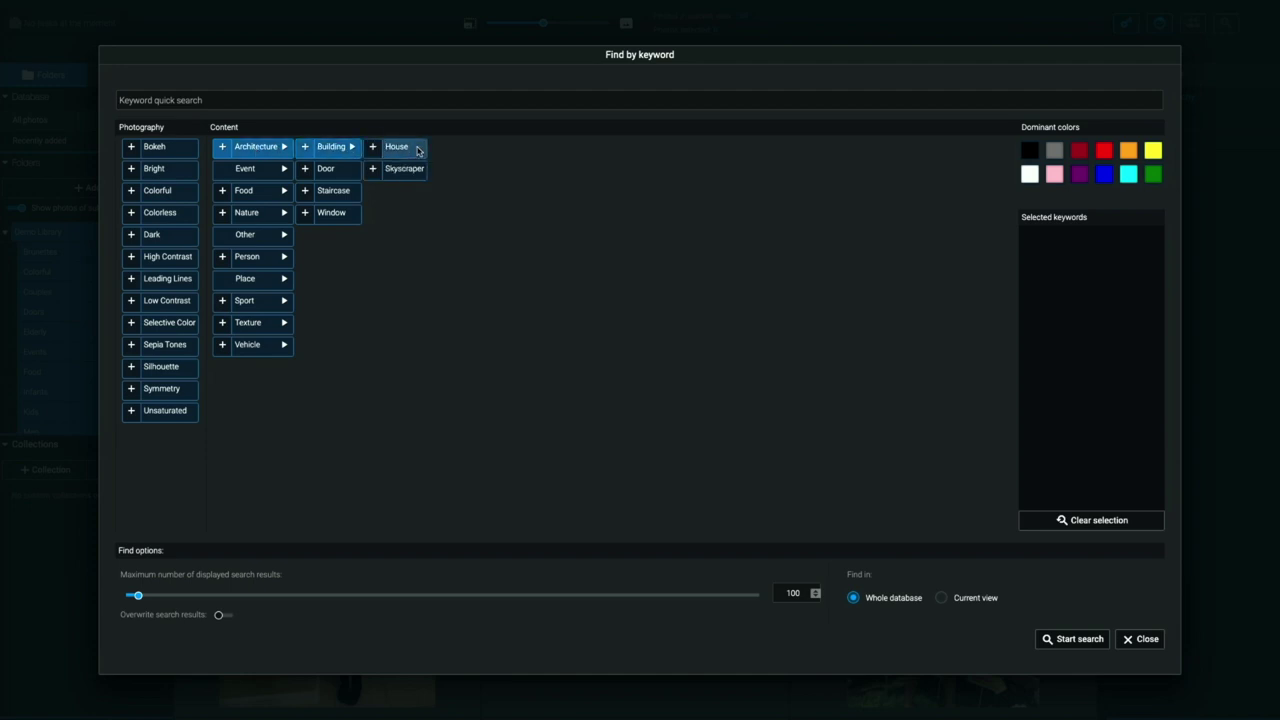
{"action": "left_click", "coordinate": [248, 194]}
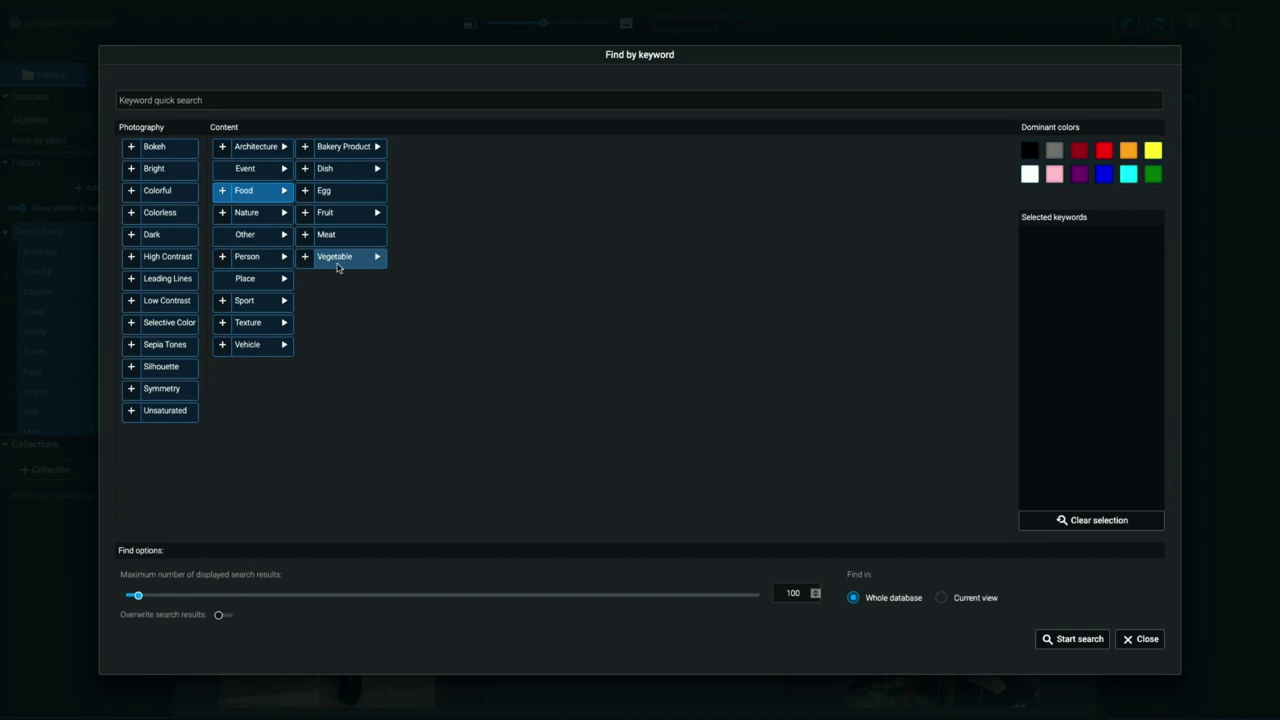
{"action": "left_click", "coordinate": [333, 172]}
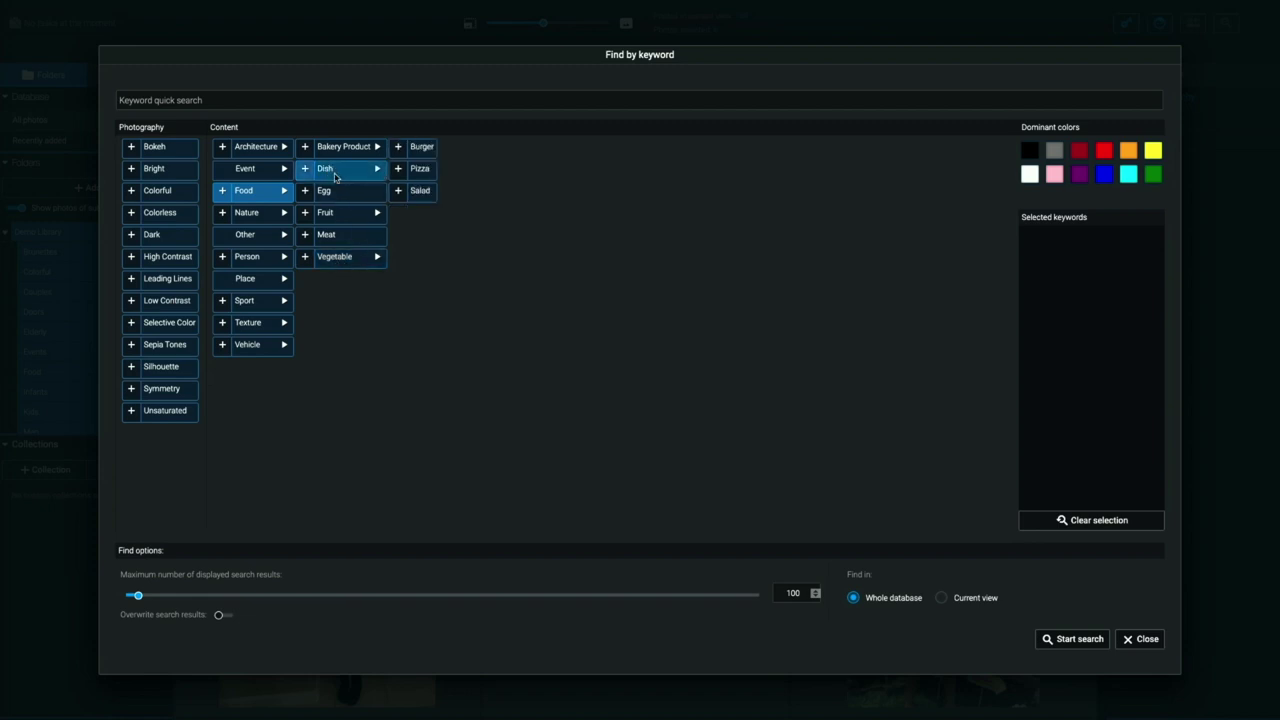
{"action": "left_click", "coordinate": [333, 212]}
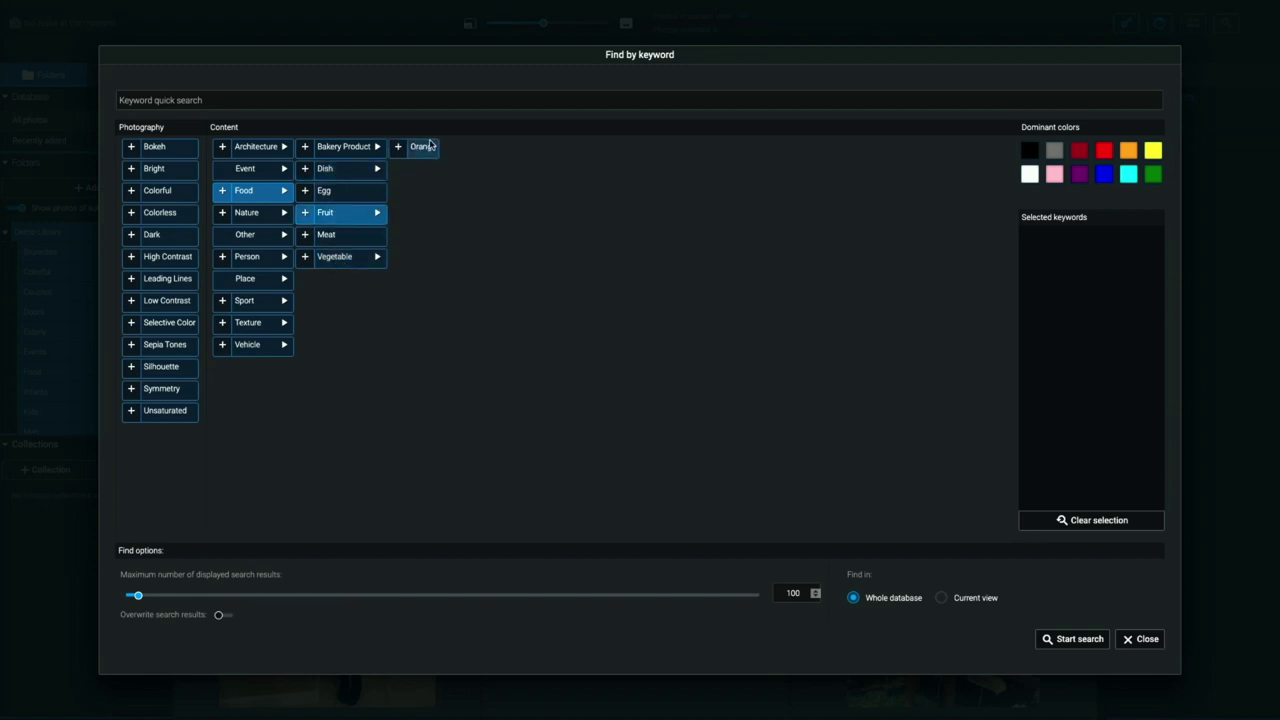
{"action": "left_click", "coordinate": [354, 258]}
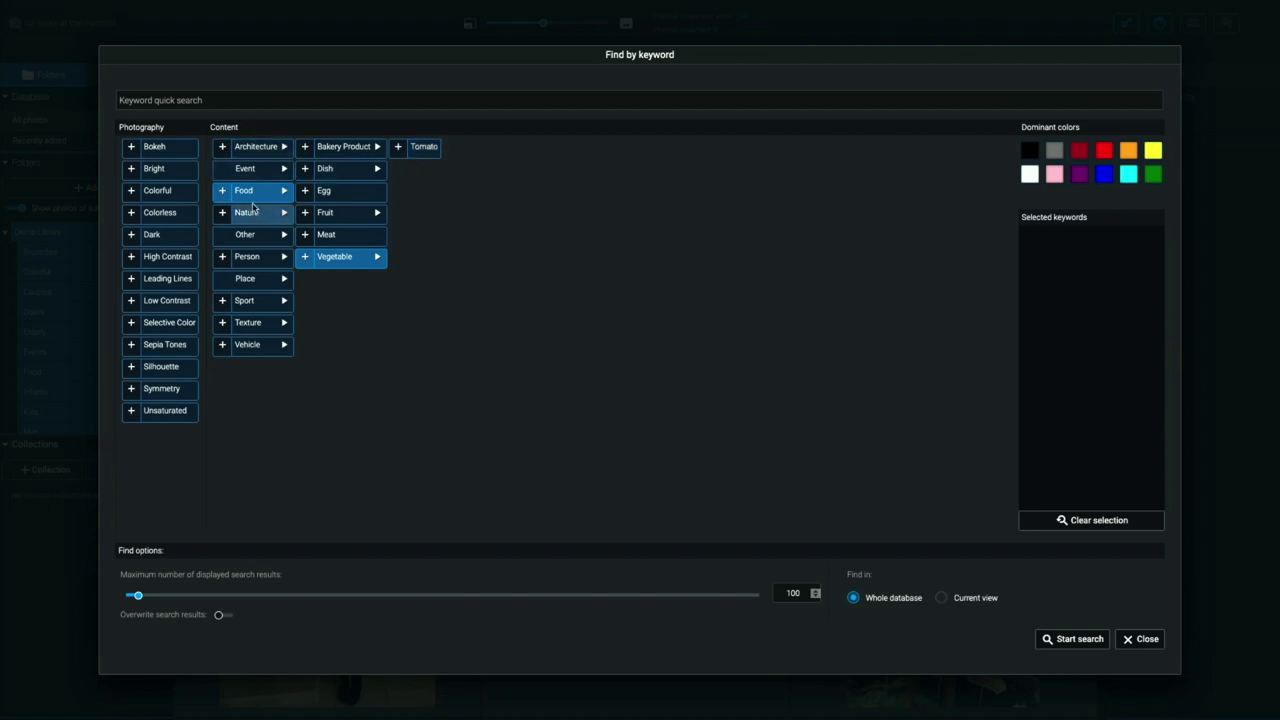
{"action": "left_click", "coordinate": [249, 259]}
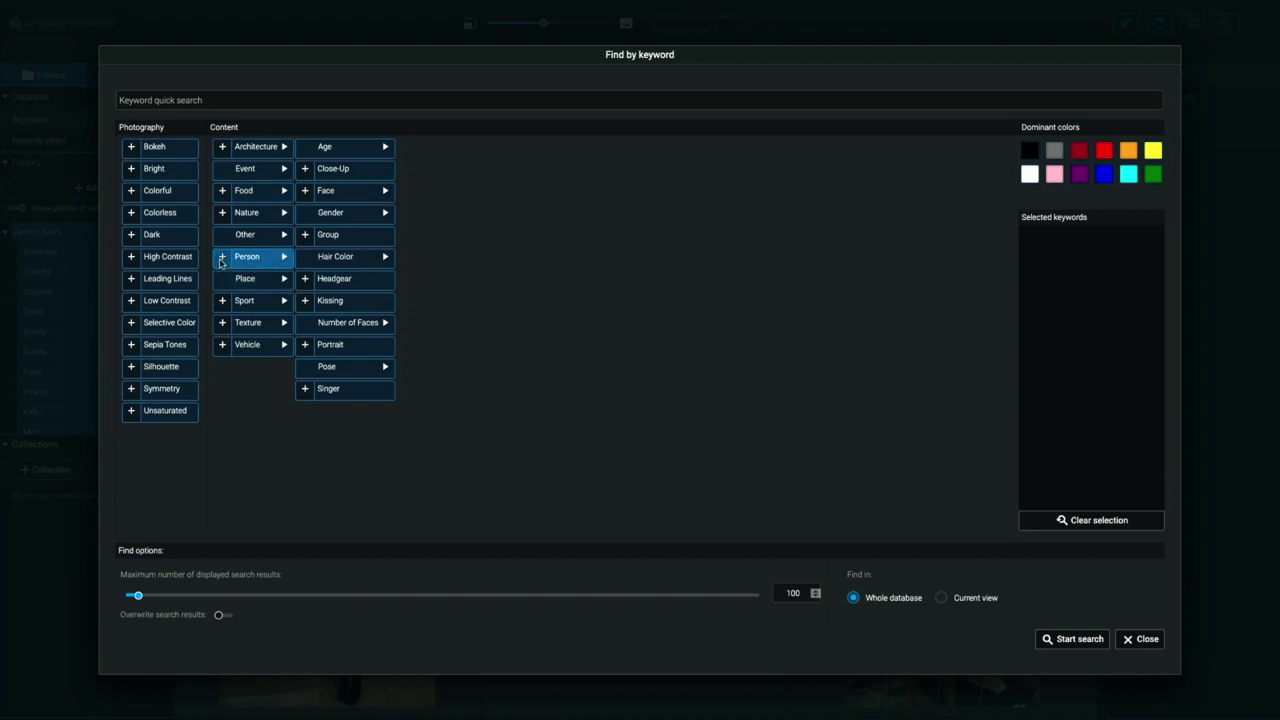
Search the library for the keyword Female under Person > Gender, returning 56 photos
{"action": "left_click", "coordinate": [223, 258]}
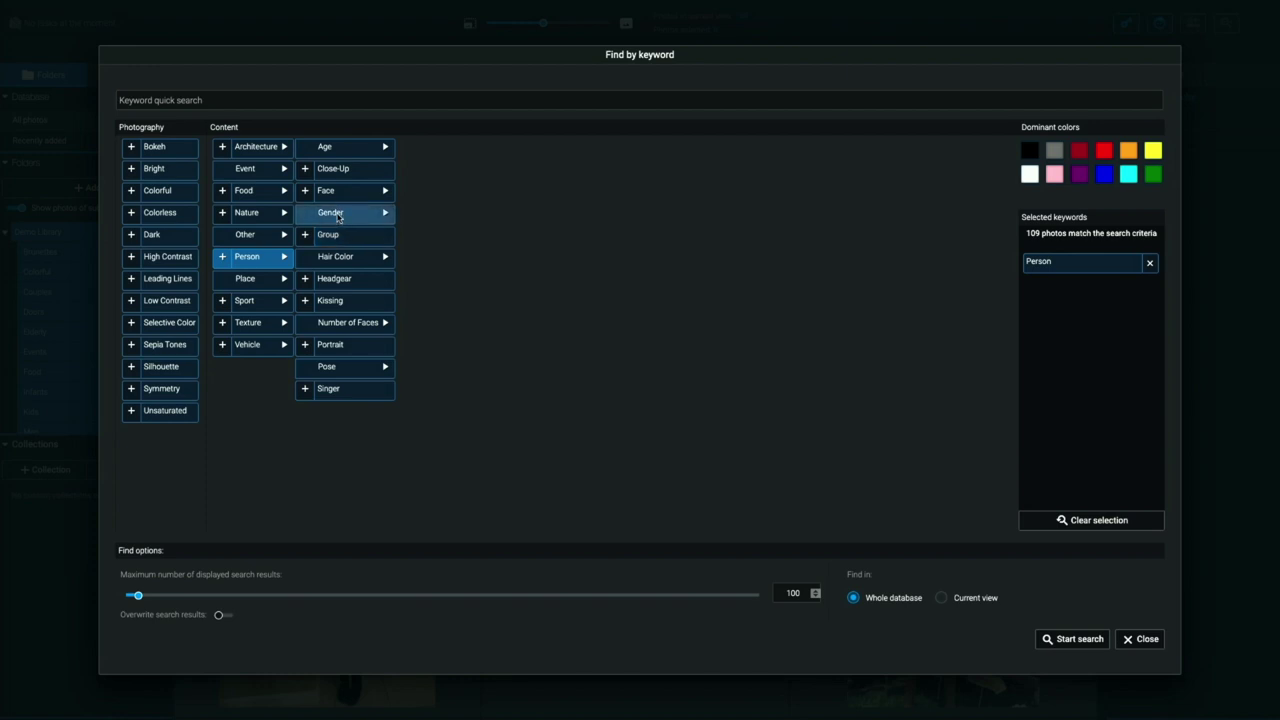
{"action": "mouse_move", "coordinate": [338, 218]}
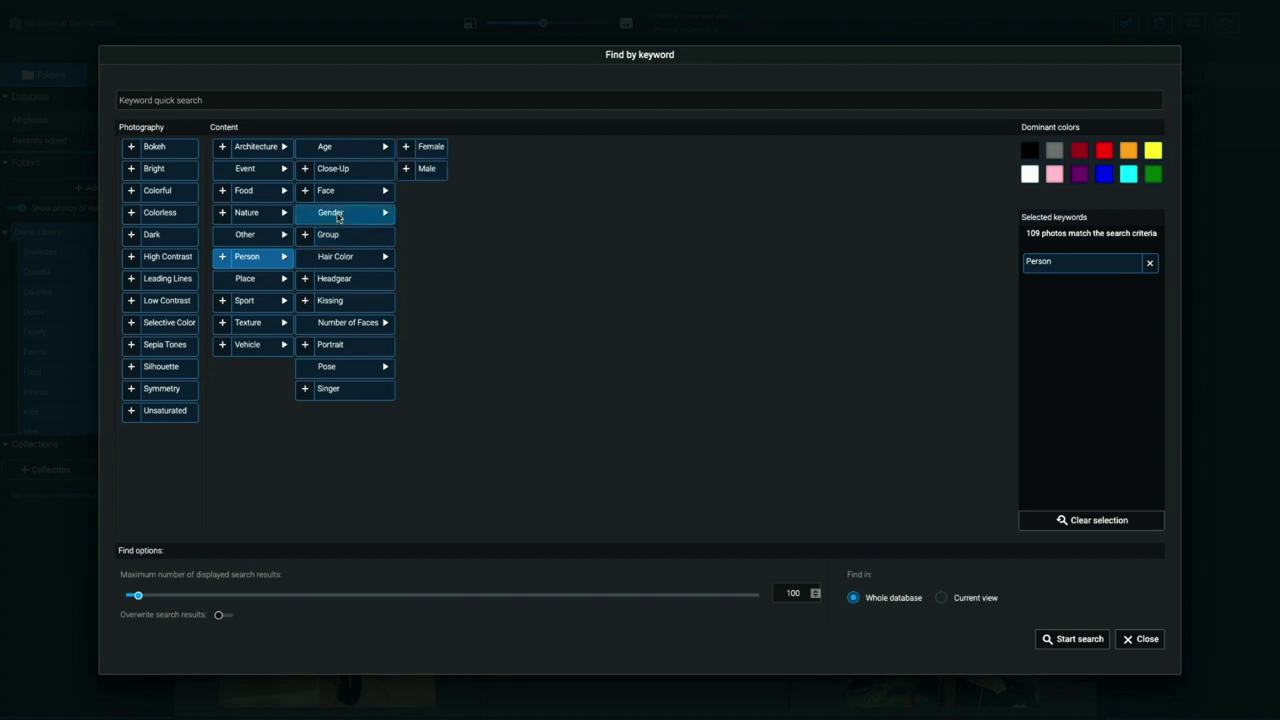
{"action": "left_click", "coordinate": [407, 150]}
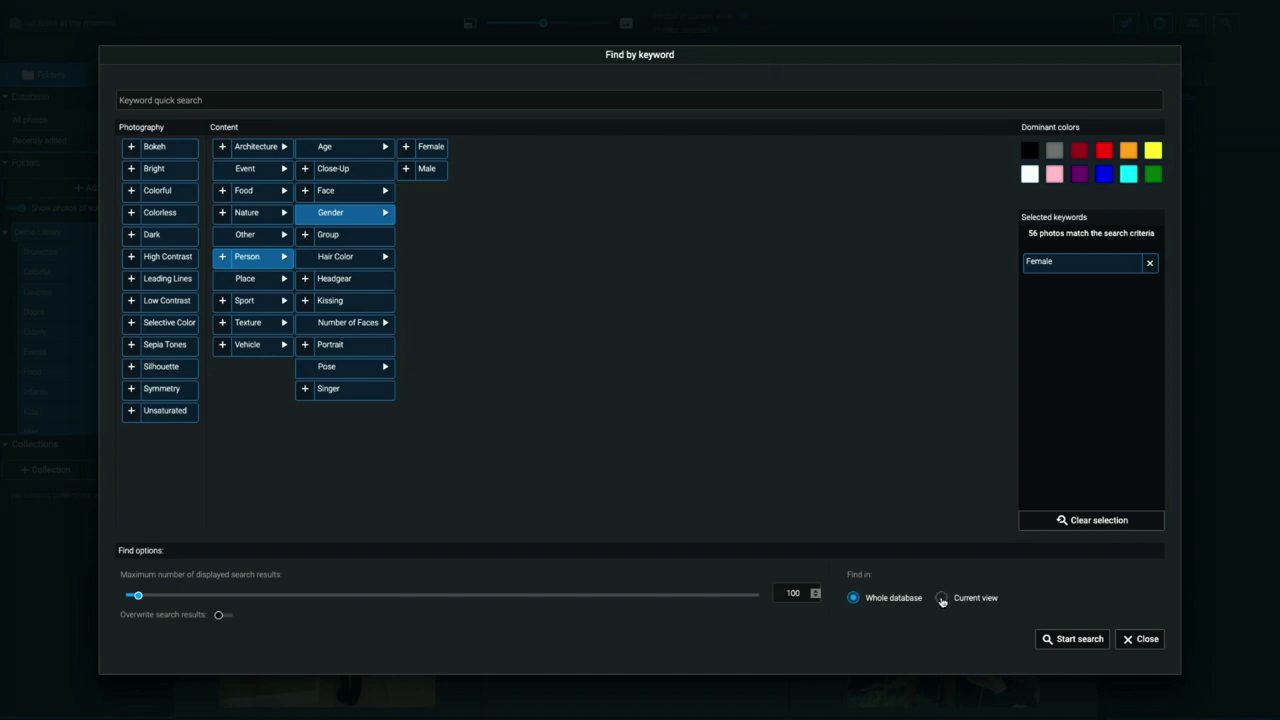
{"action": "left_click", "coordinate": [1079, 638]}
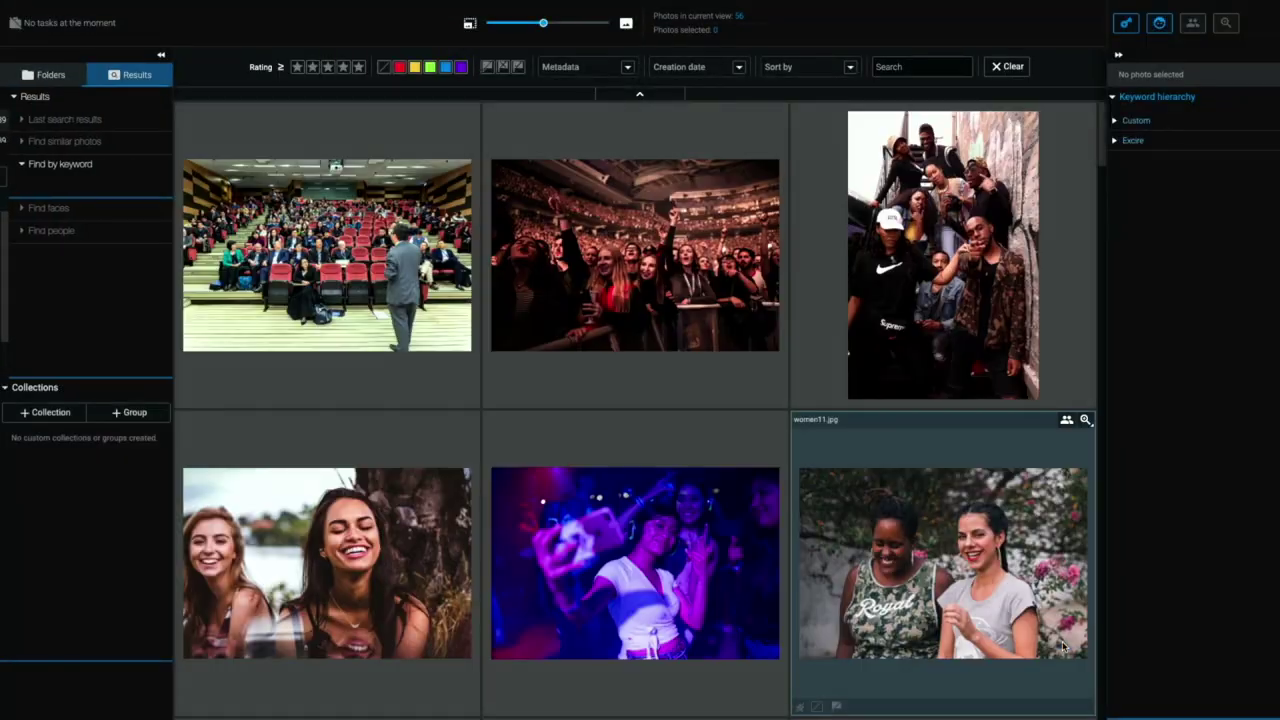
Delete the Female search result and show all 189 Demo Library photos again
{"action": "scroll", "coordinate": [676, 364], "scroll_direction": "down", "scroll_amount": 1}
{"action": "scroll", "coordinate": [676, 364], "scroll_direction": "down", "scroll_amount": 7}
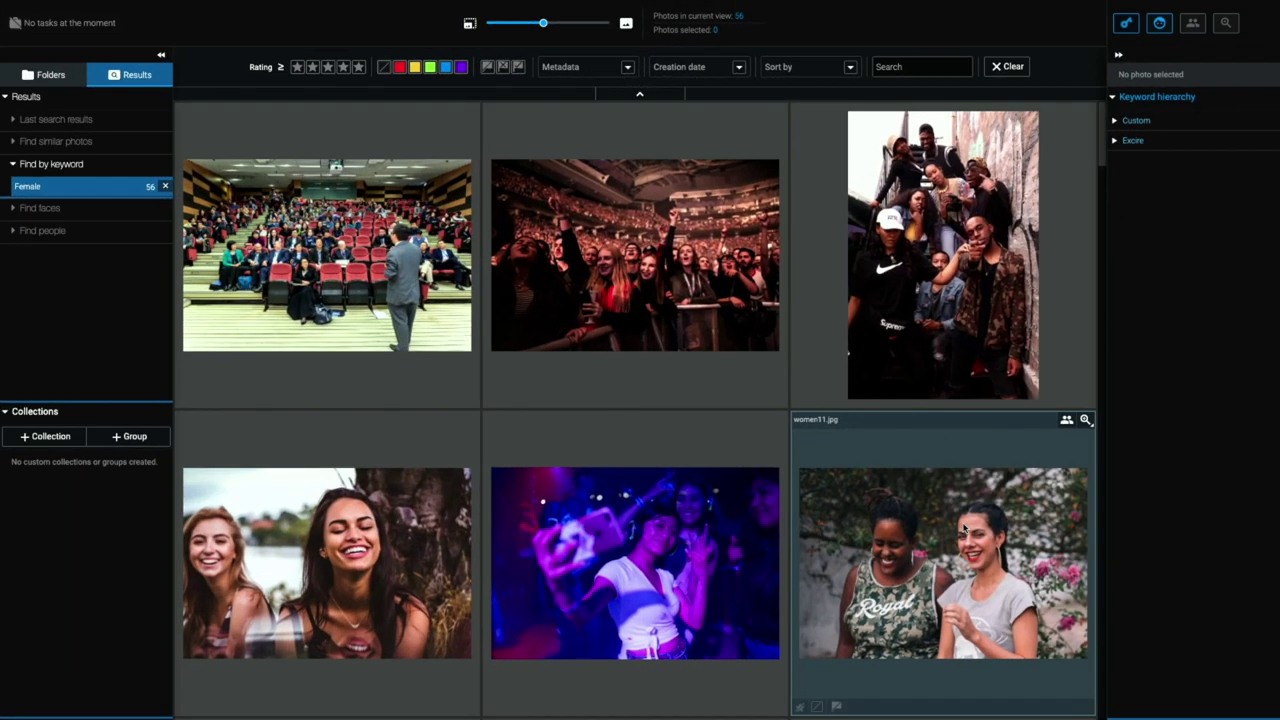
{"action": "mouse_move", "coordinate": [795, 423]}
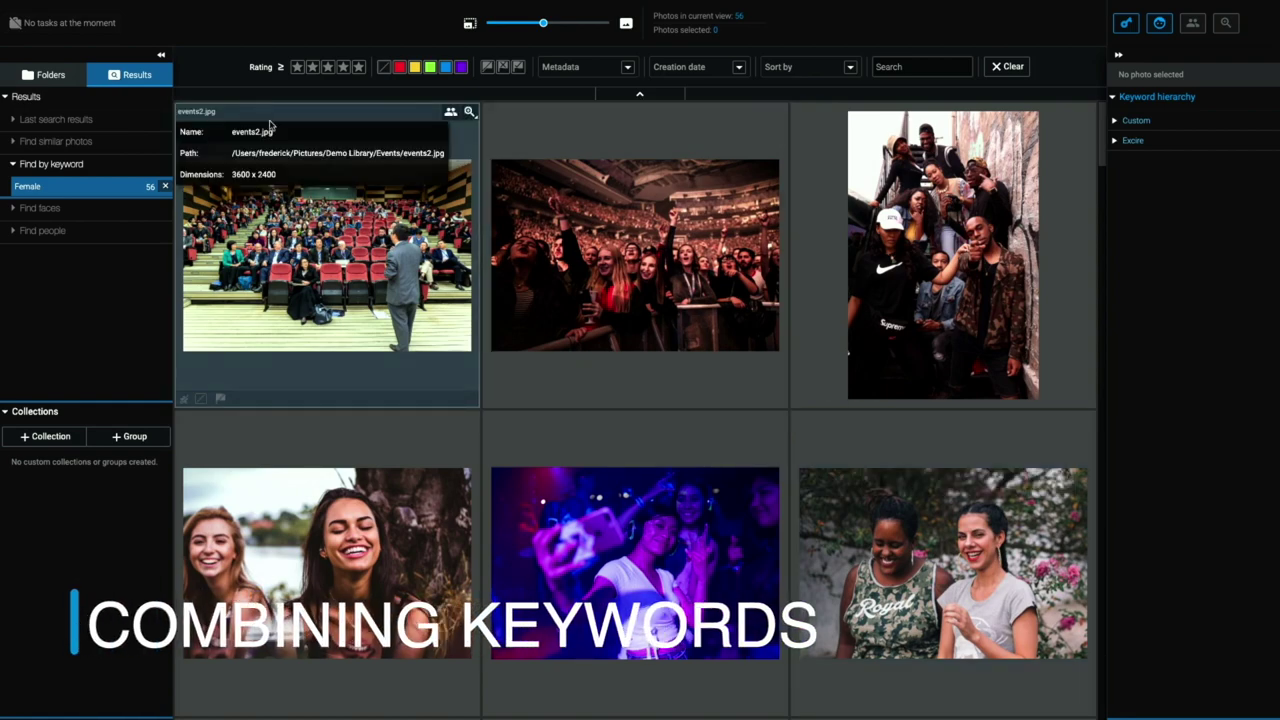
{"action": "left_click", "coordinate": [165, 186]}
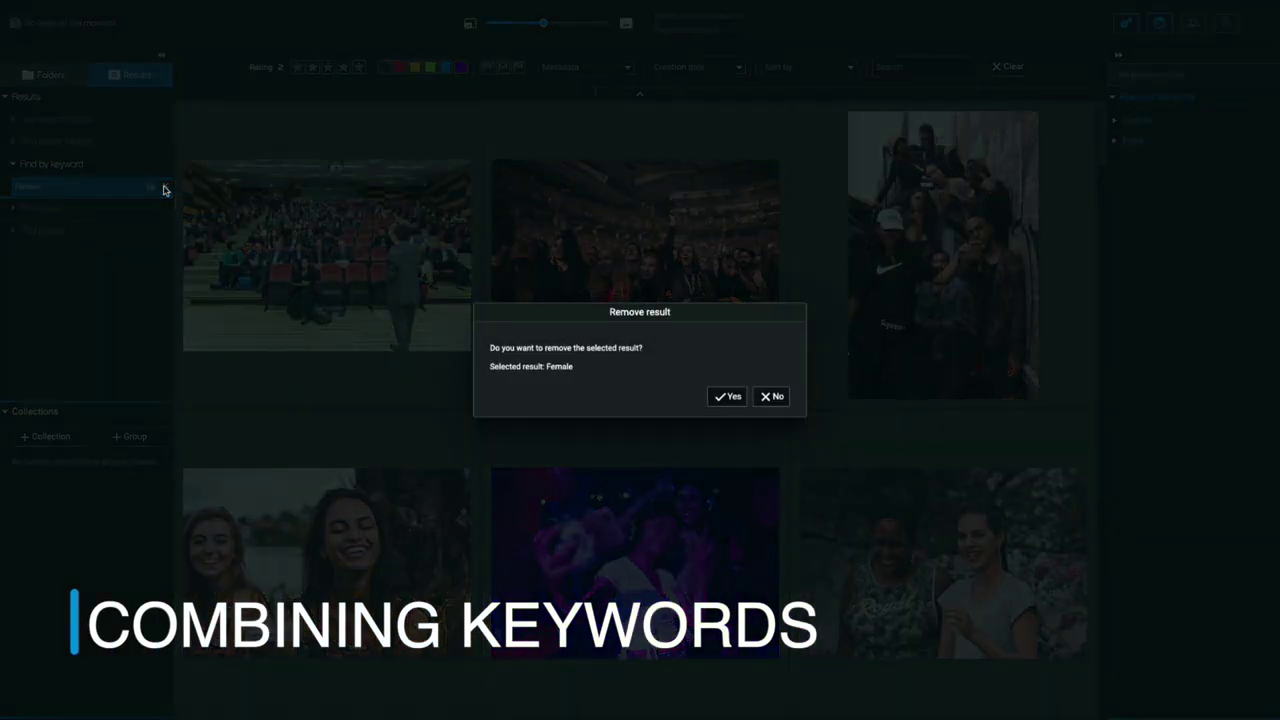
{"action": "left_click", "coordinate": [728, 397]}
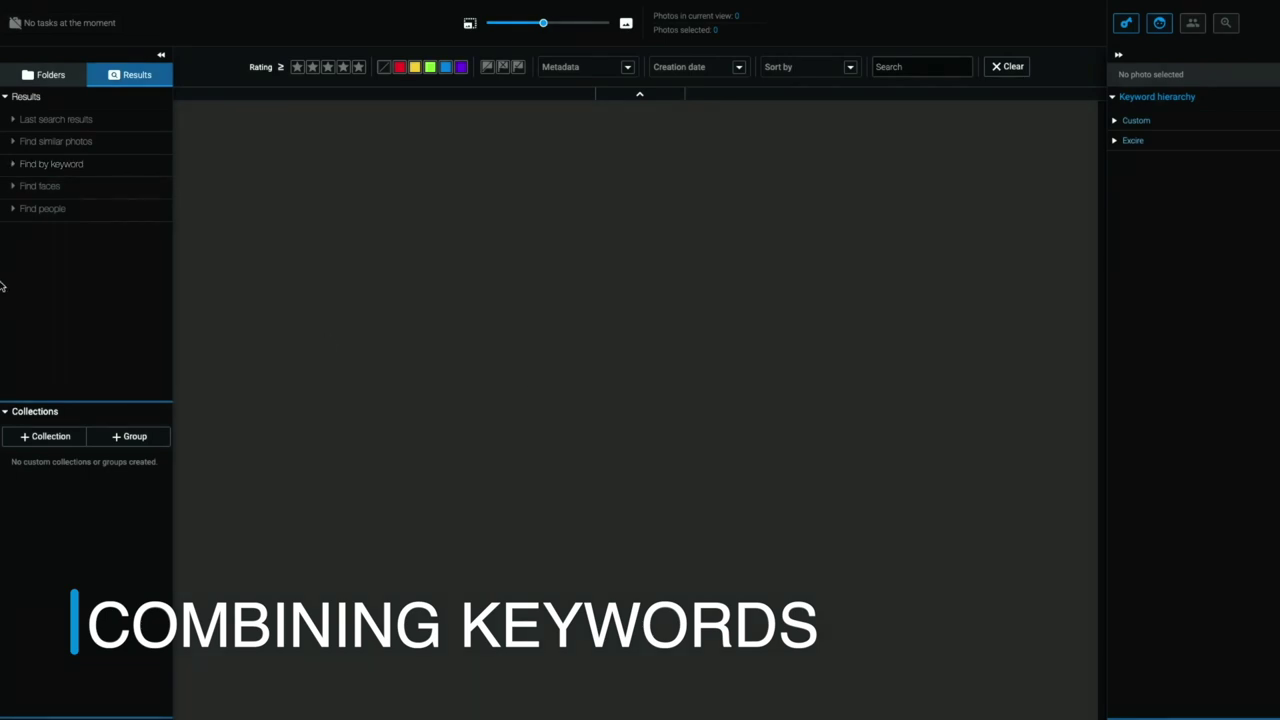
{"action": "left_click", "coordinate": [39, 74]}
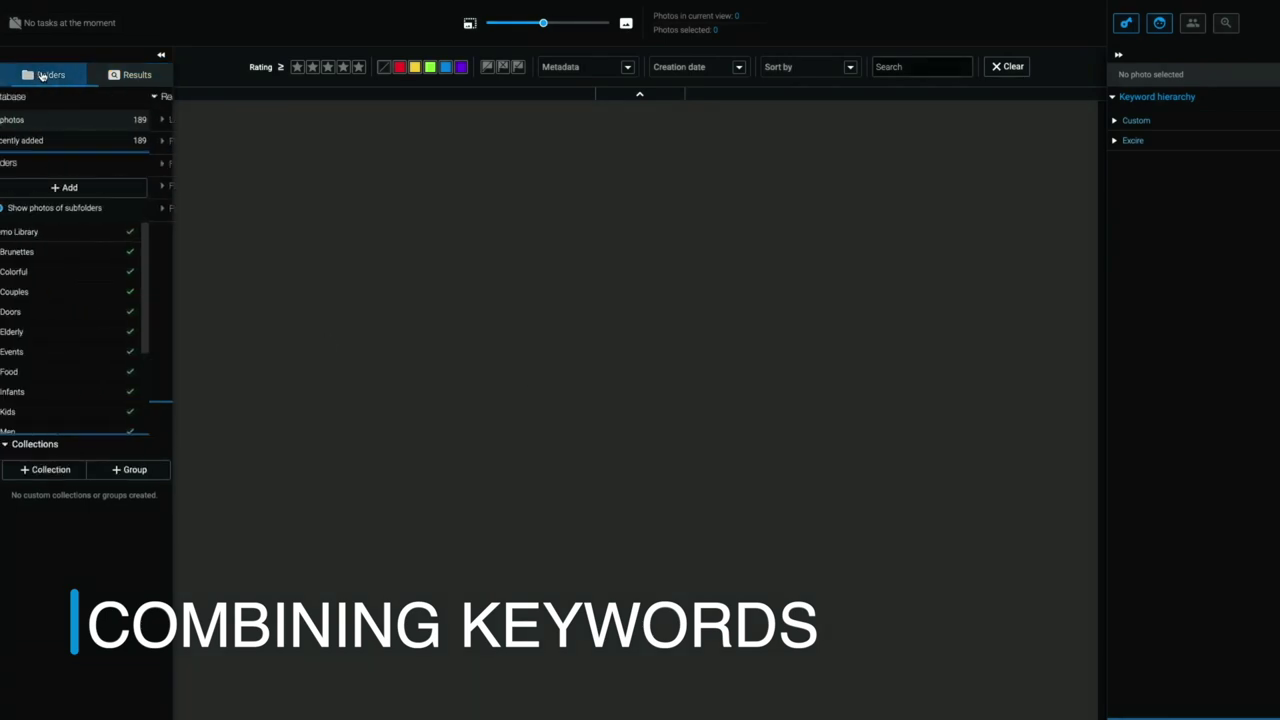
{"action": "left_click", "coordinate": [57, 233]}
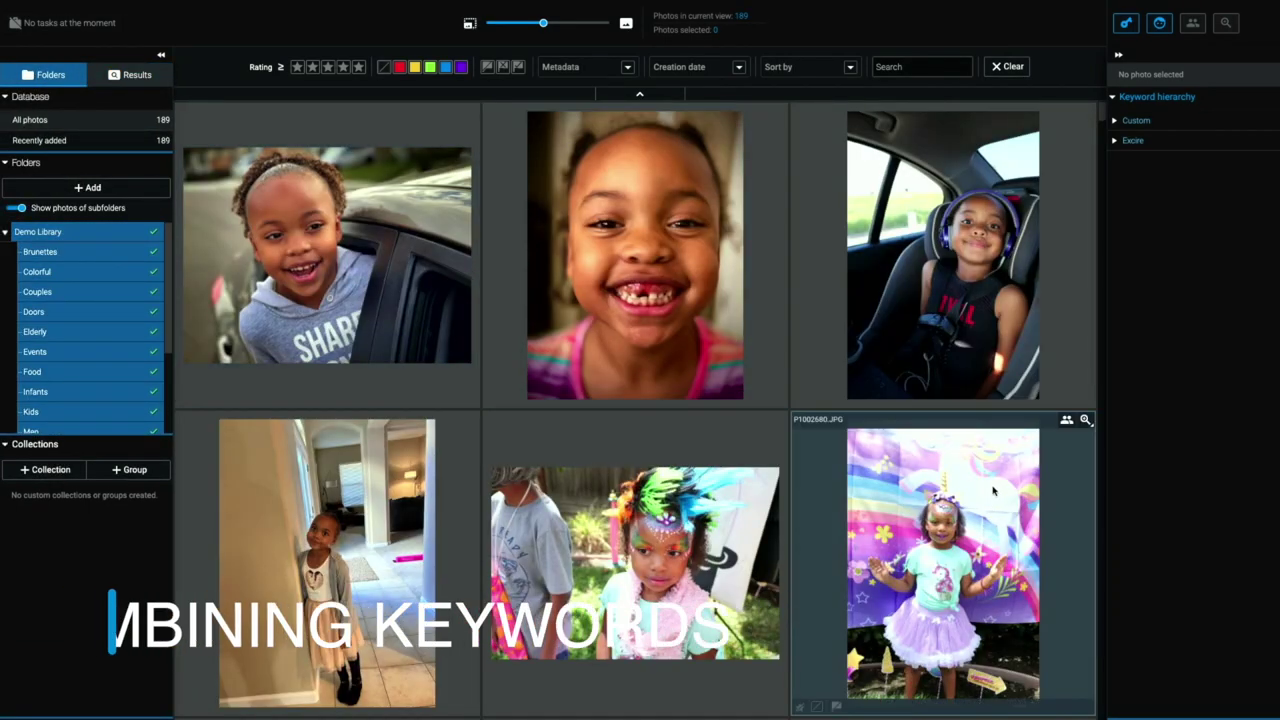
Run a keyword search for Dark and Building, replacing Female
{"action": "left_click", "coordinate": [1126, 22]}
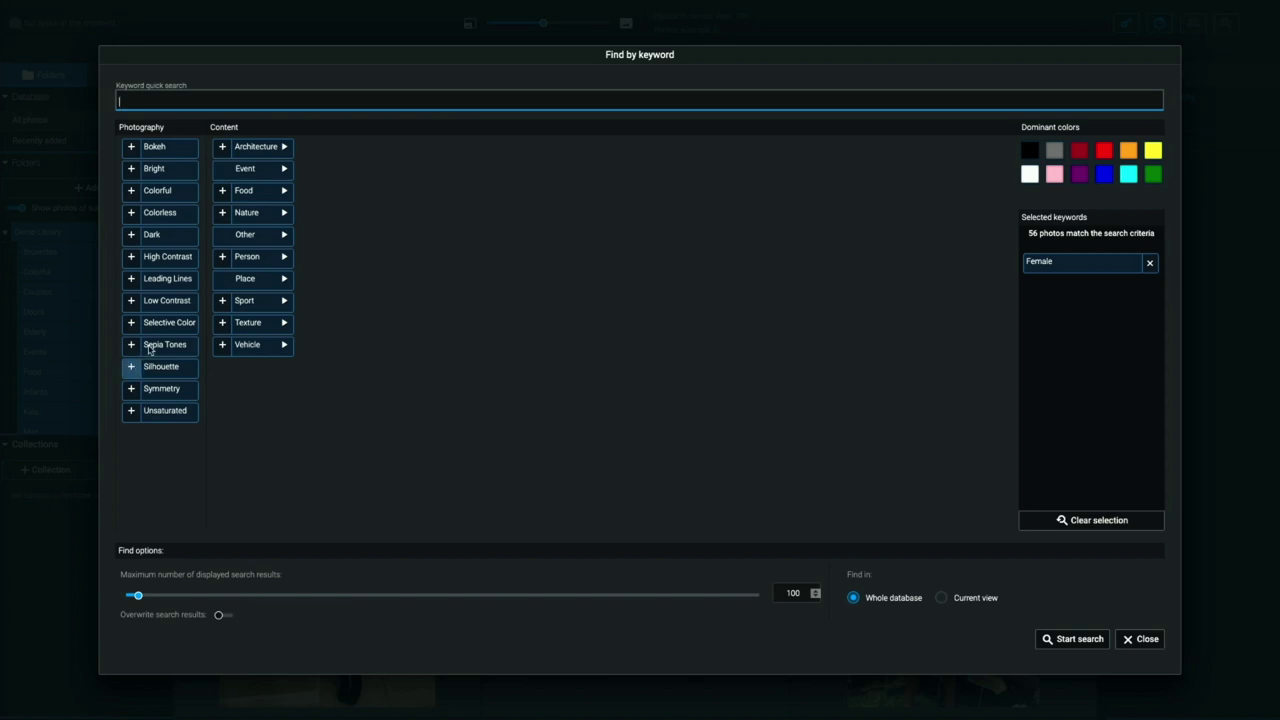
{"action": "left_click", "coordinate": [131, 236]}
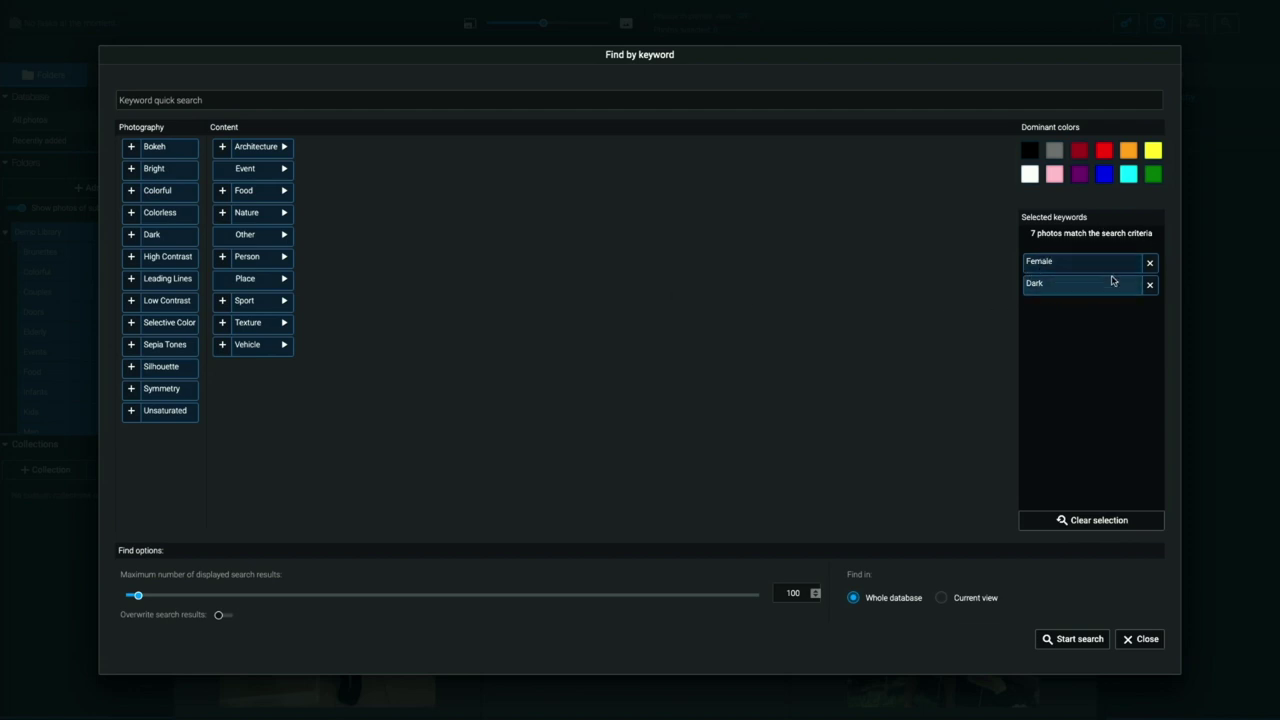
{"action": "left_click", "coordinate": [1151, 264]}
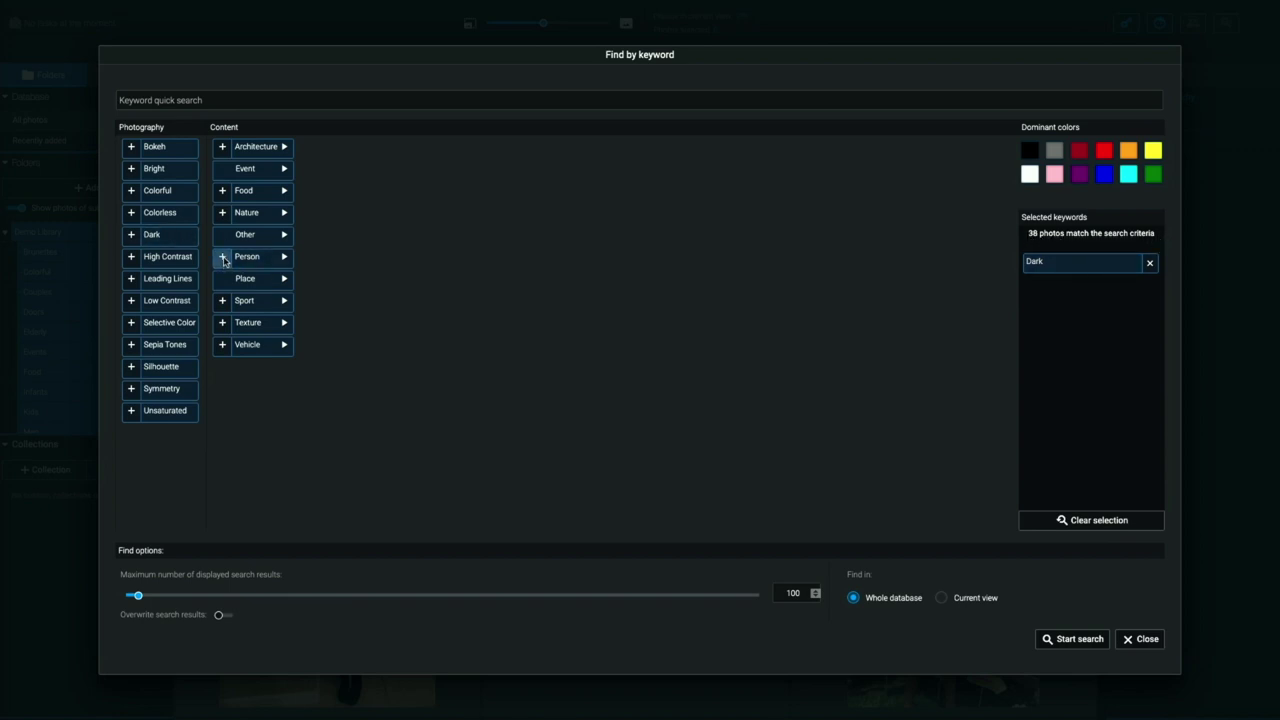
{"action": "mouse_move", "coordinate": [255, 148]}
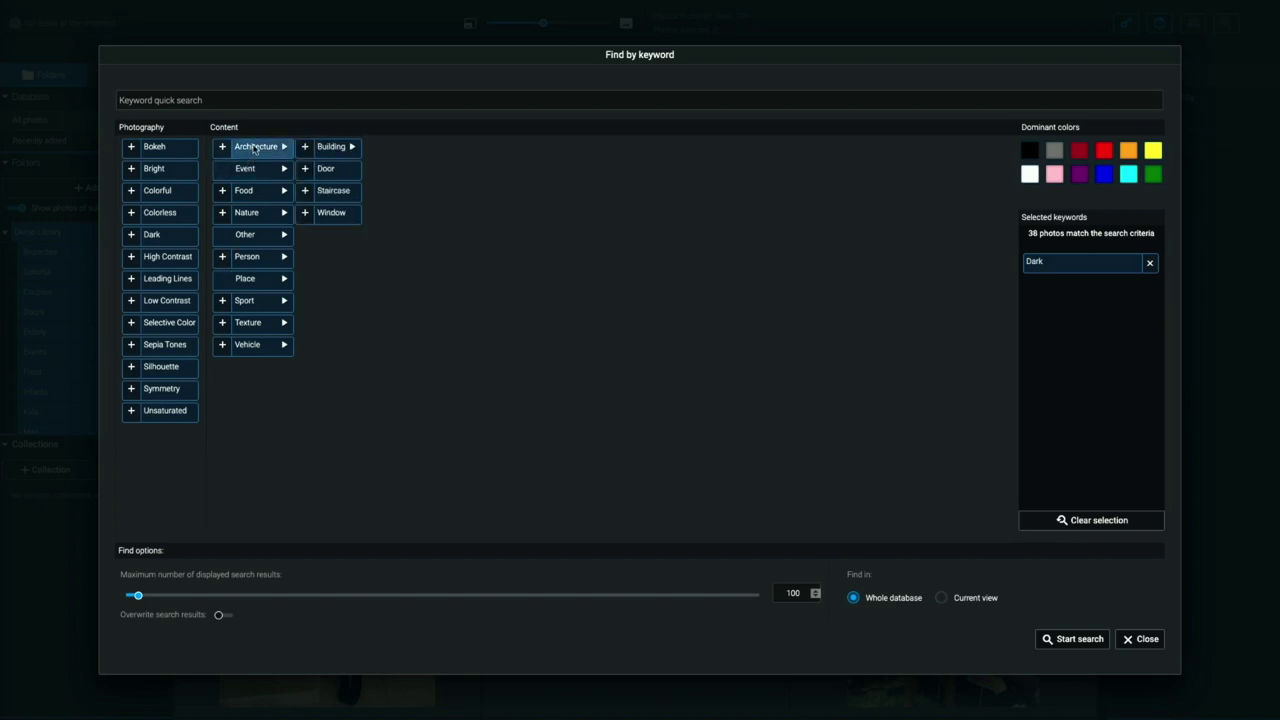
{"action": "left_click", "coordinate": [305, 147]}
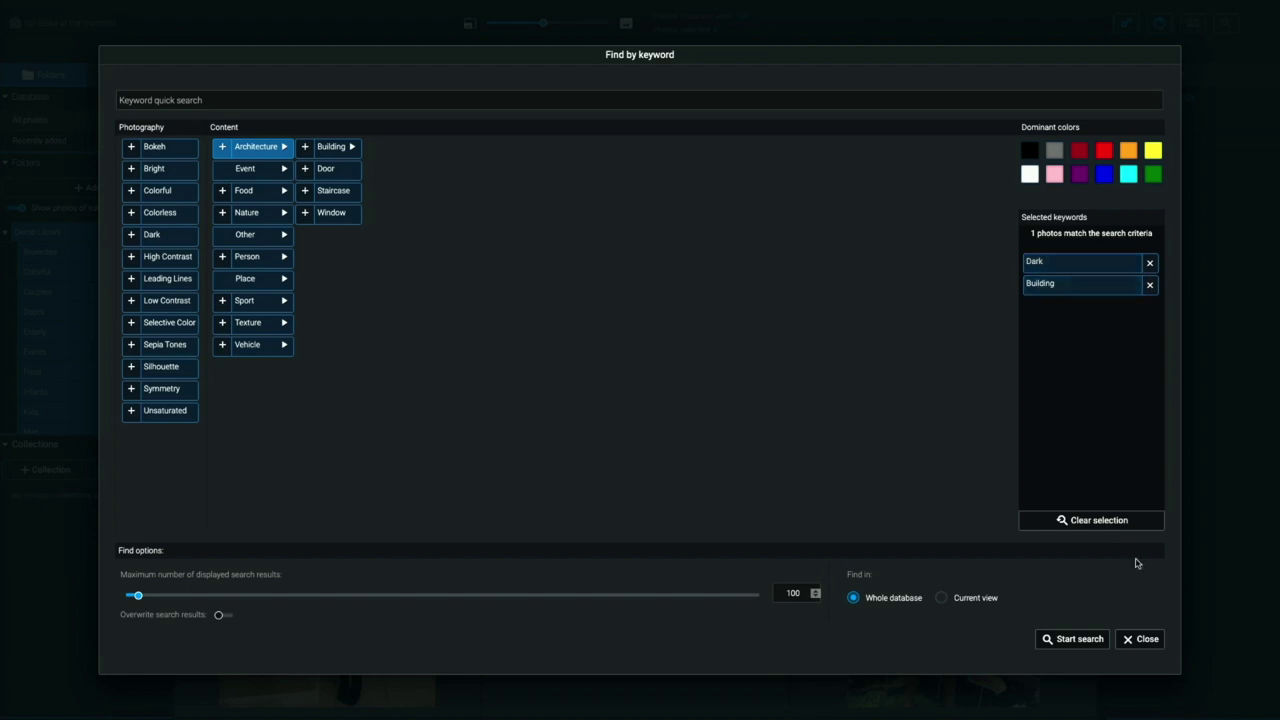
{"action": "left_click", "coordinate": [1062, 642]}
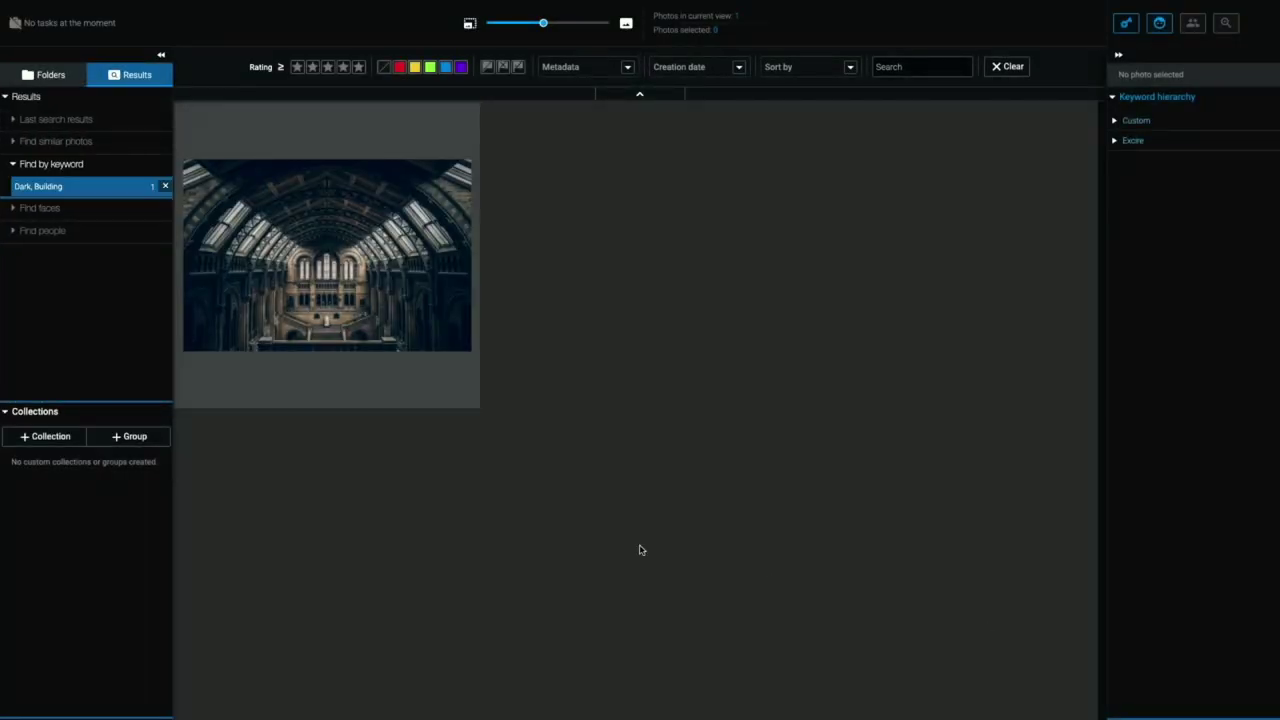
Delete the Dark, Building result and reselect Demo Library to show all 189 photos
{"action": "left_click", "coordinate": [167, 190]}
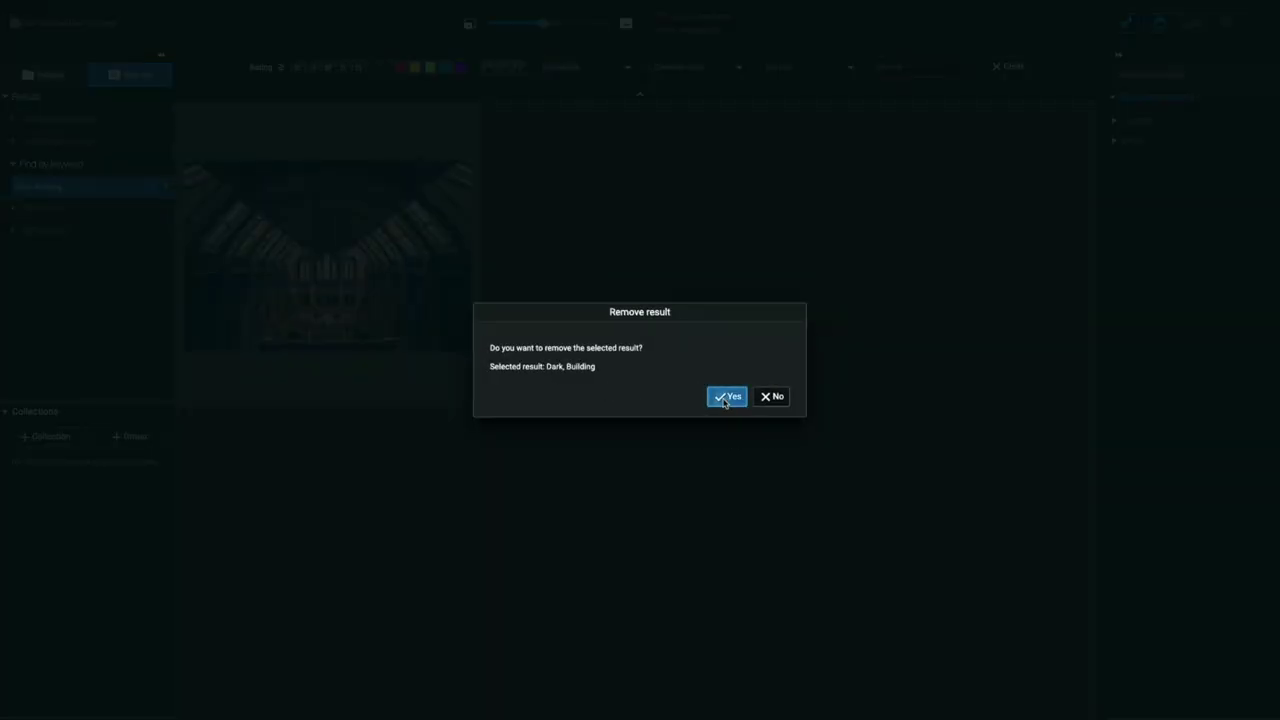
{"action": "left_click", "coordinate": [722, 398]}
{"action": "left_click", "coordinate": [42, 76]}
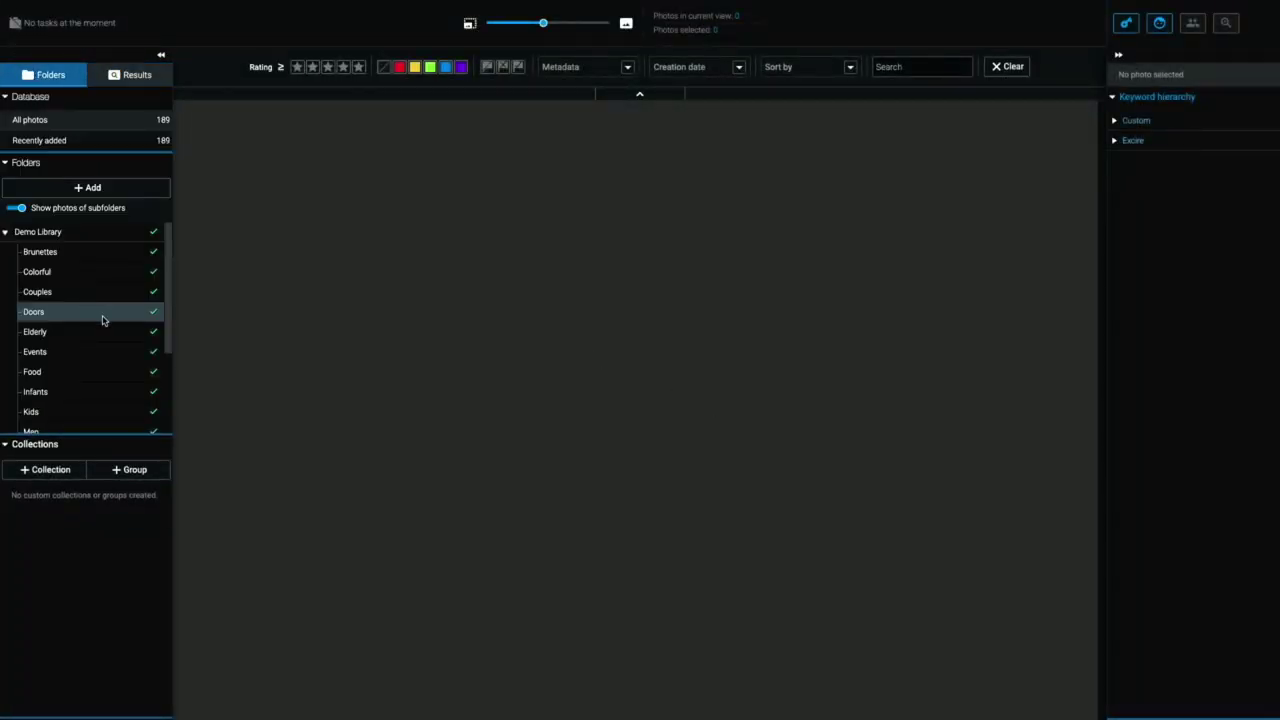
{"action": "left_click", "coordinate": [84, 231]}
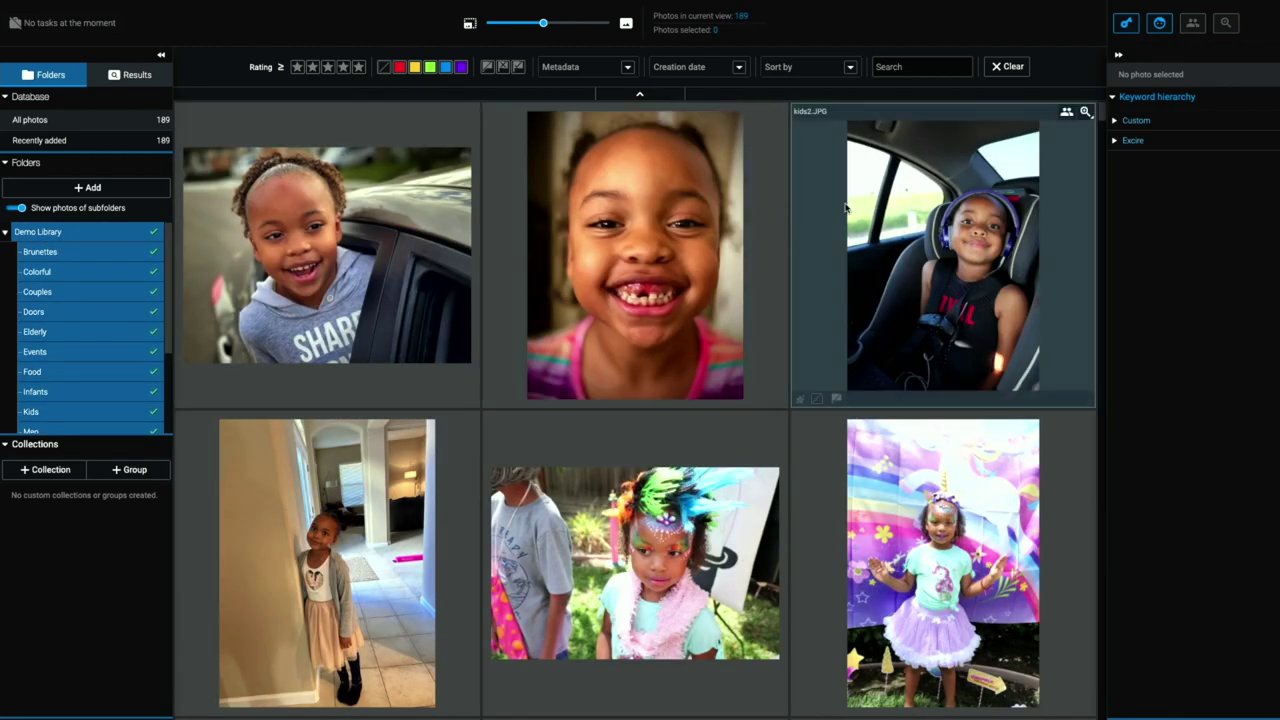
Replace Dark and Building with Colorful and search, finding 23 photos
{"action": "left_click", "coordinate": [1126, 24]}
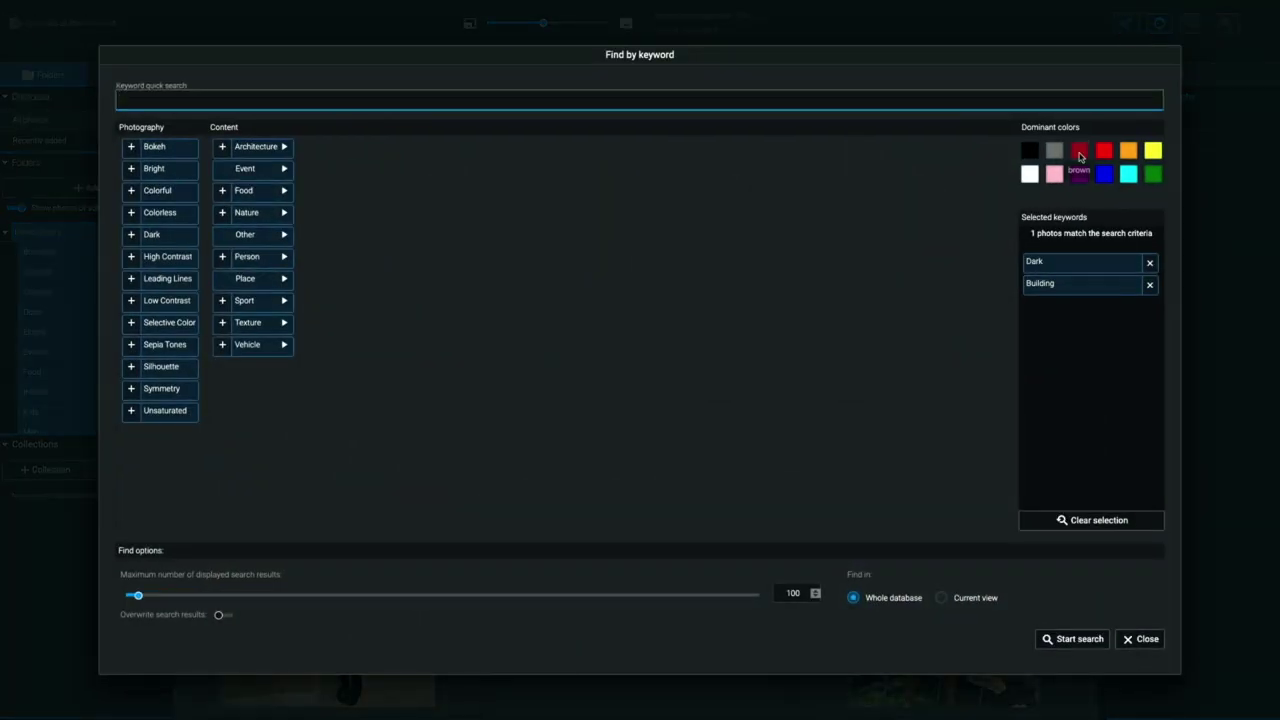
{"action": "left_click", "coordinate": [1150, 261]}
{"action": "left_click", "coordinate": [1150, 261]}
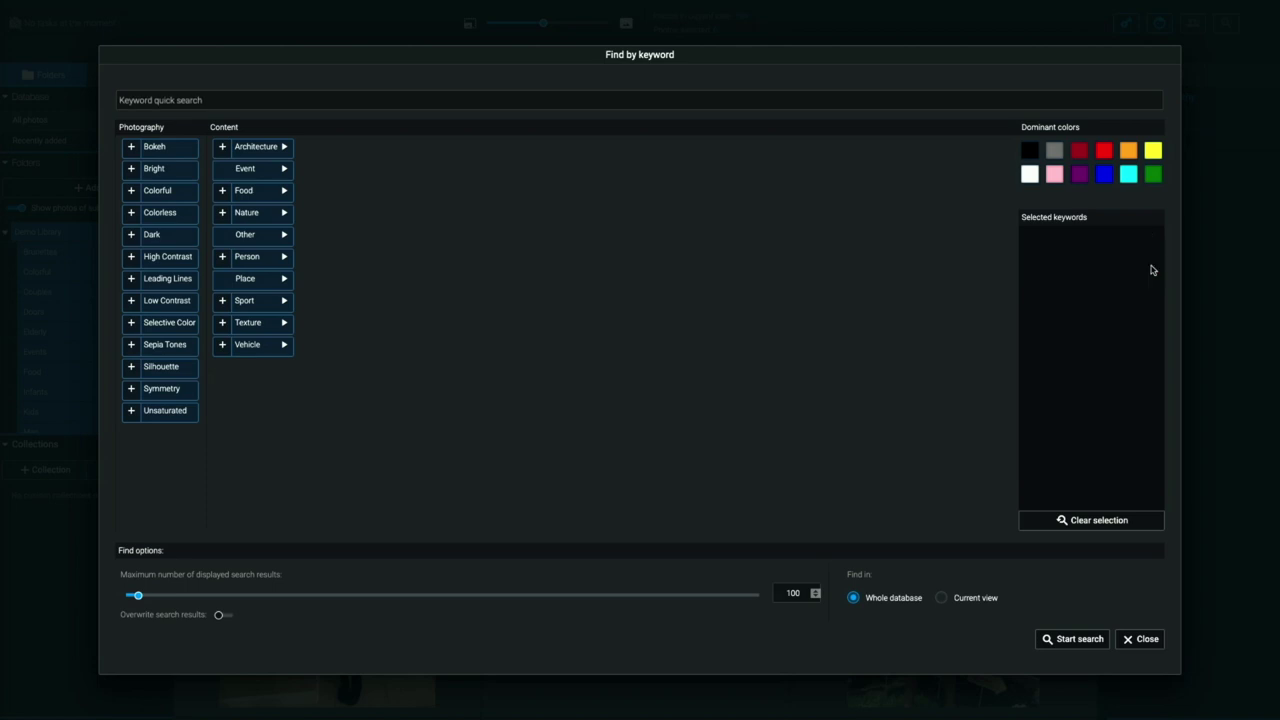
{"action": "left_click", "coordinate": [131, 190]}
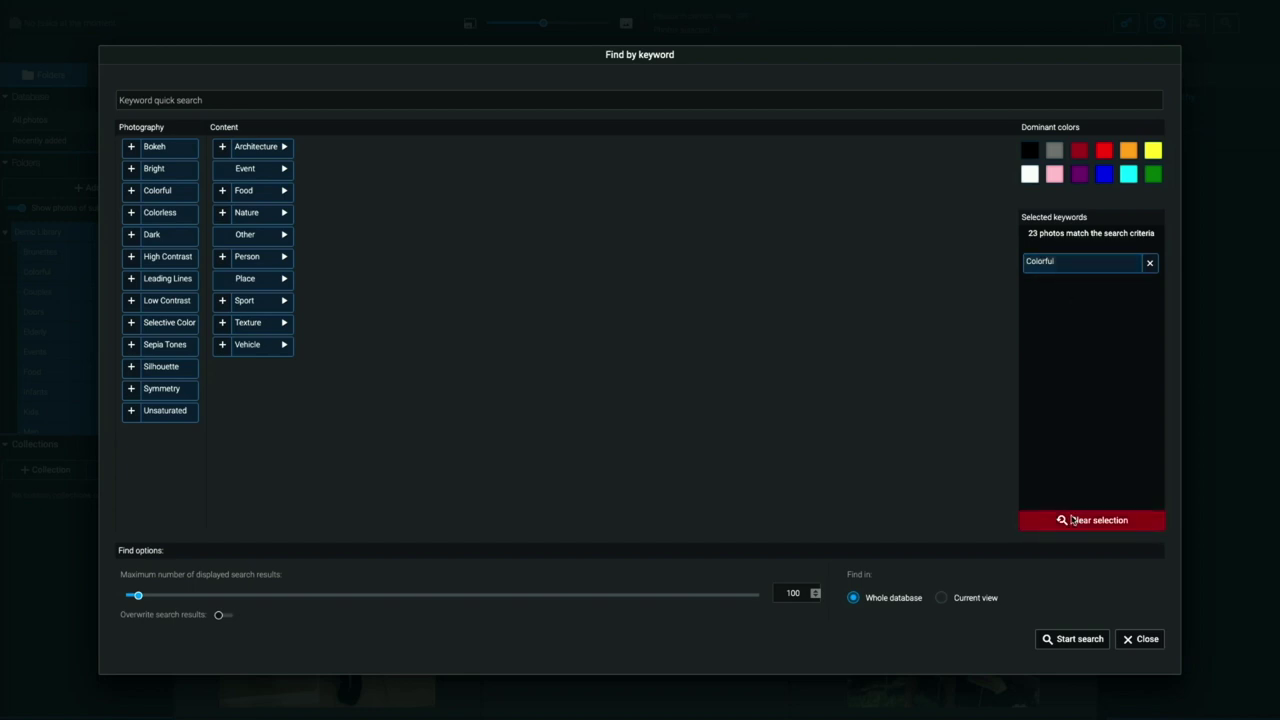
{"action": "left_click", "coordinate": [1073, 639]}
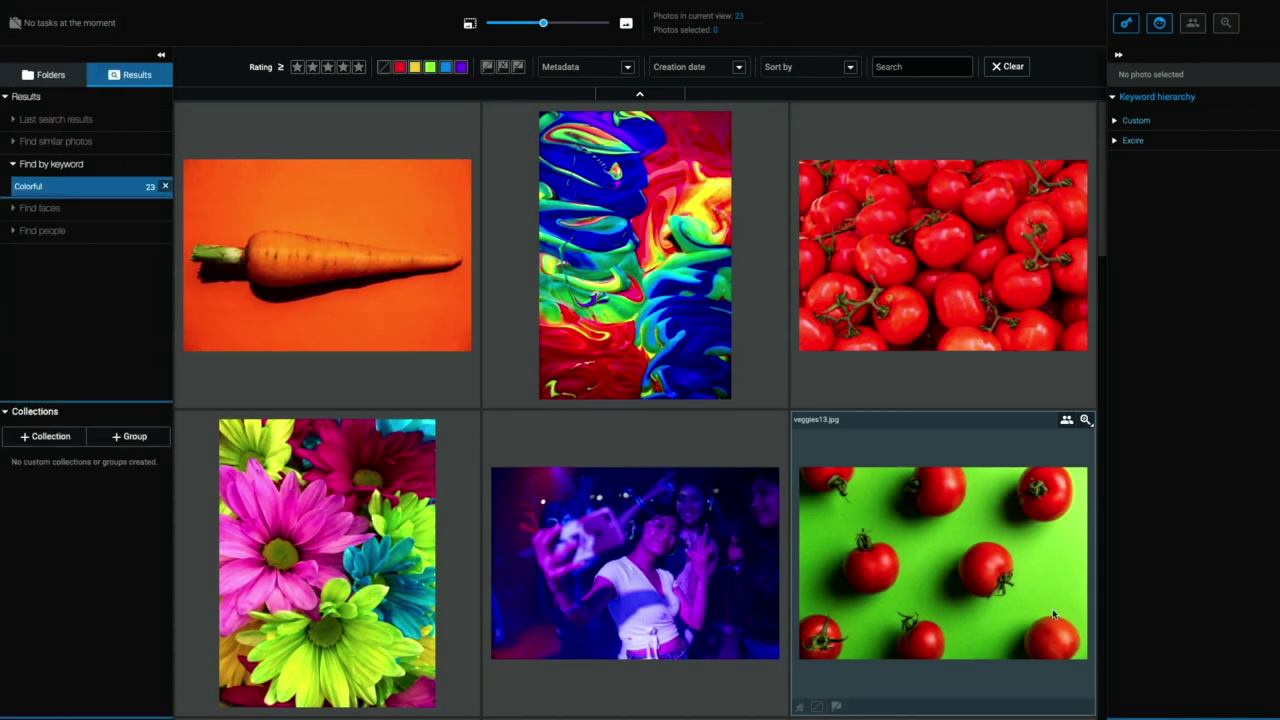
{"action": "scroll", "coordinate": [752, 282], "scroll_direction": "down", "scroll_amount": 7}
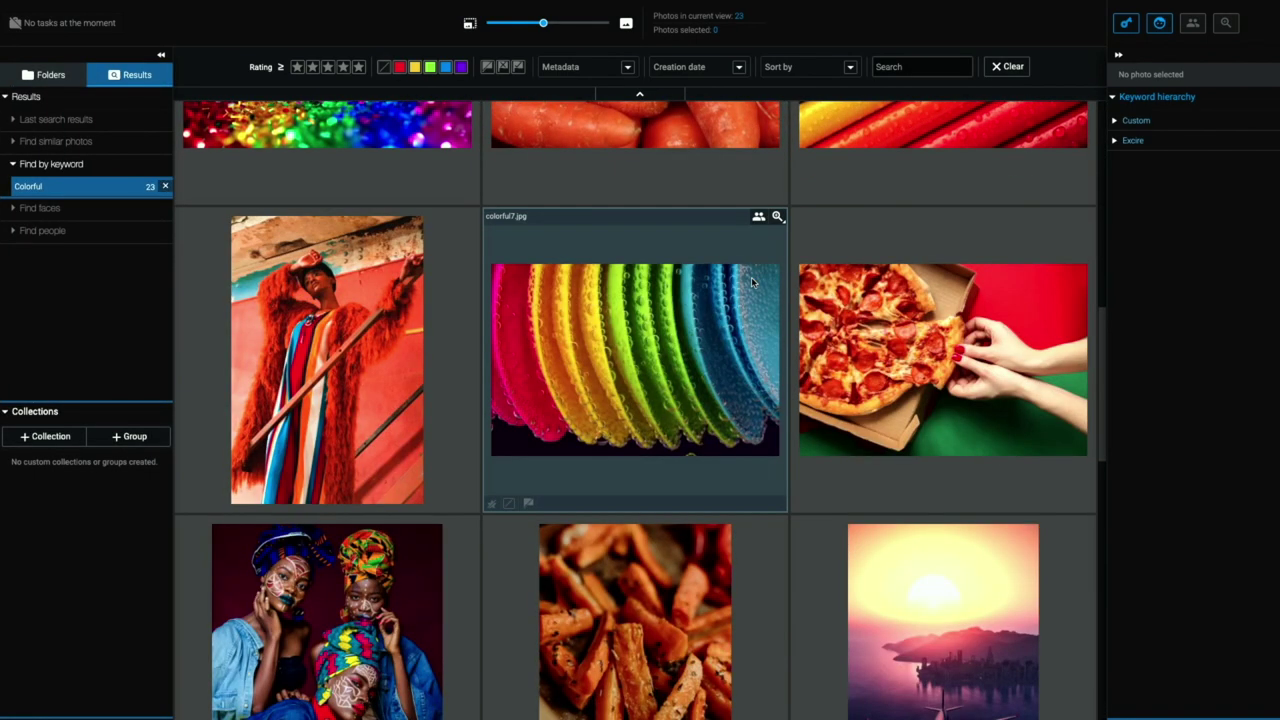
{"action": "scroll", "coordinate": [752, 282], "scroll_direction": "down", "scroll_amount": 8}
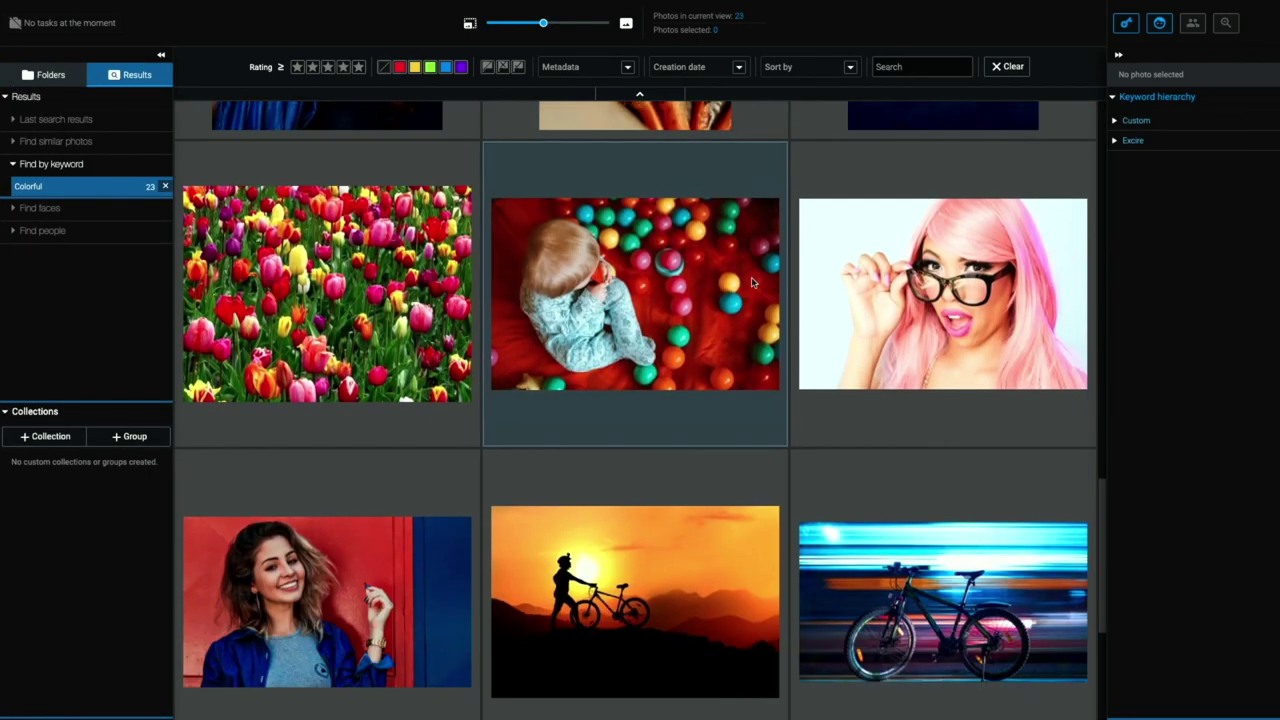
{"action": "mouse_move", "coordinate": [752, 282]}
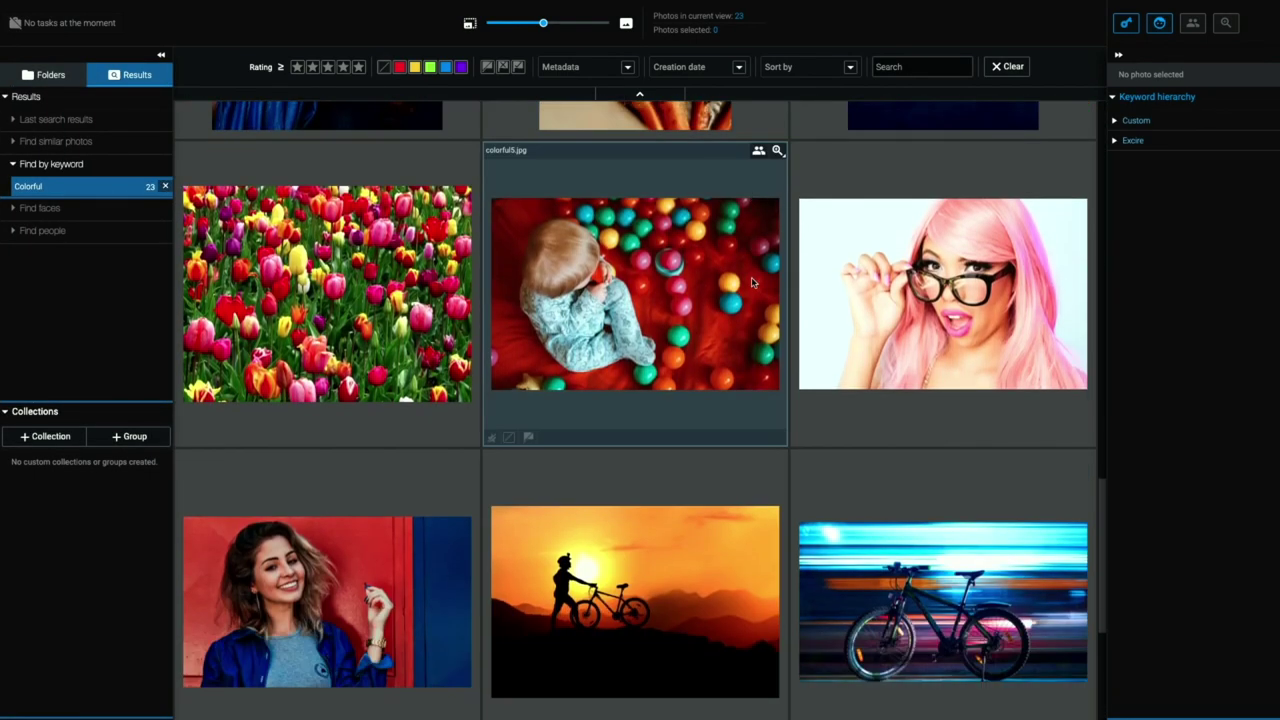
{"action": "scroll", "coordinate": [752, 282], "scroll_direction": "up", "scroll_amount": 12}
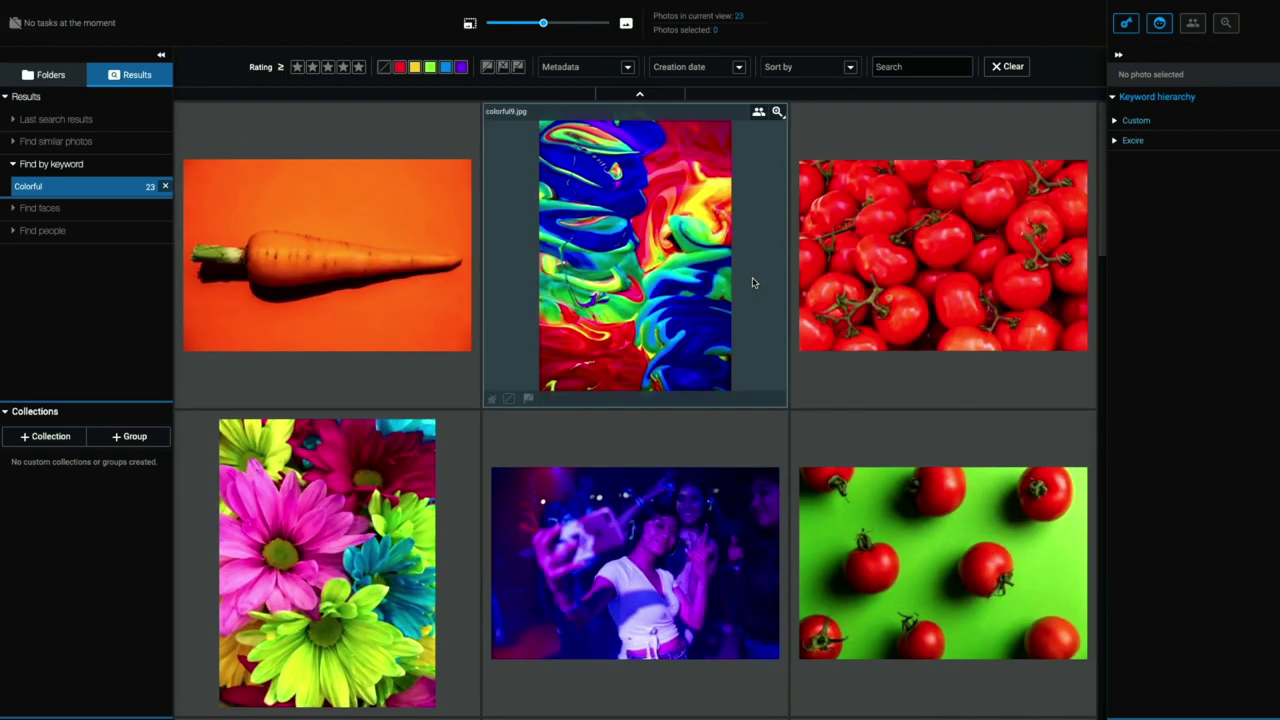
Add red as a dominant color to the Colorful search, limited to the current view
{"action": "left_click", "coordinate": [1124, 26]}
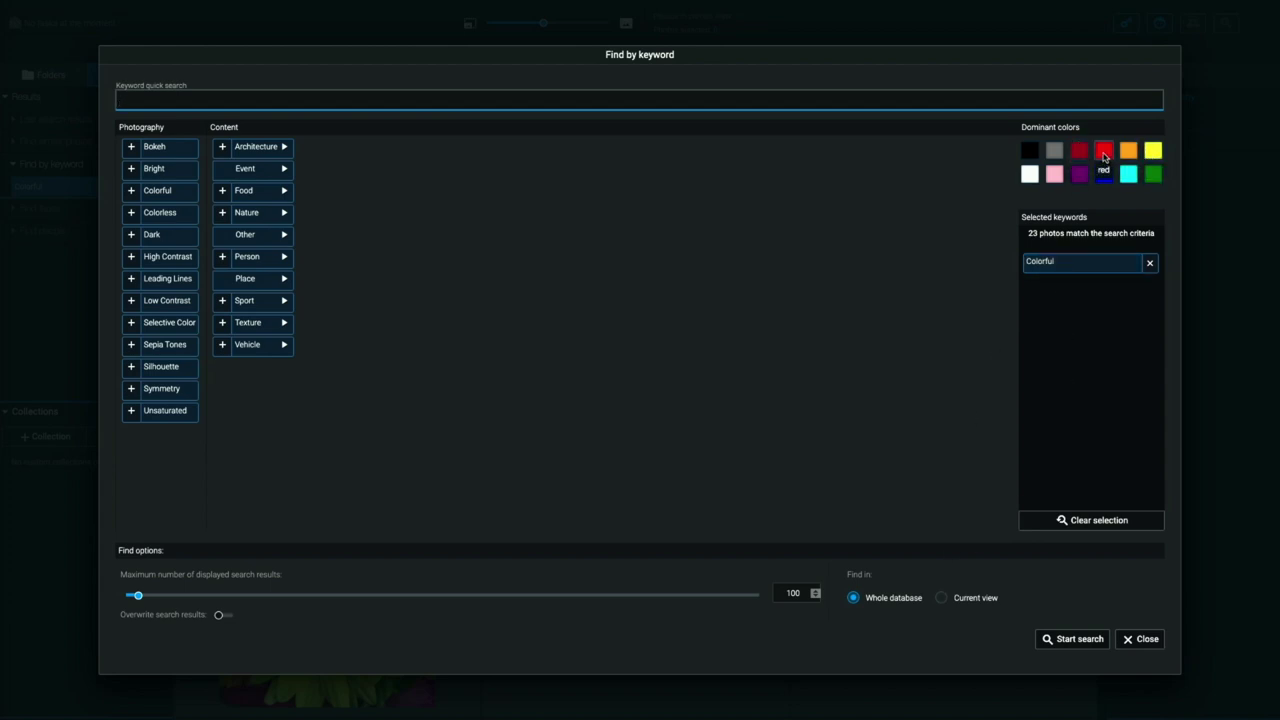
{"action": "left_click", "coordinate": [1105, 155]}
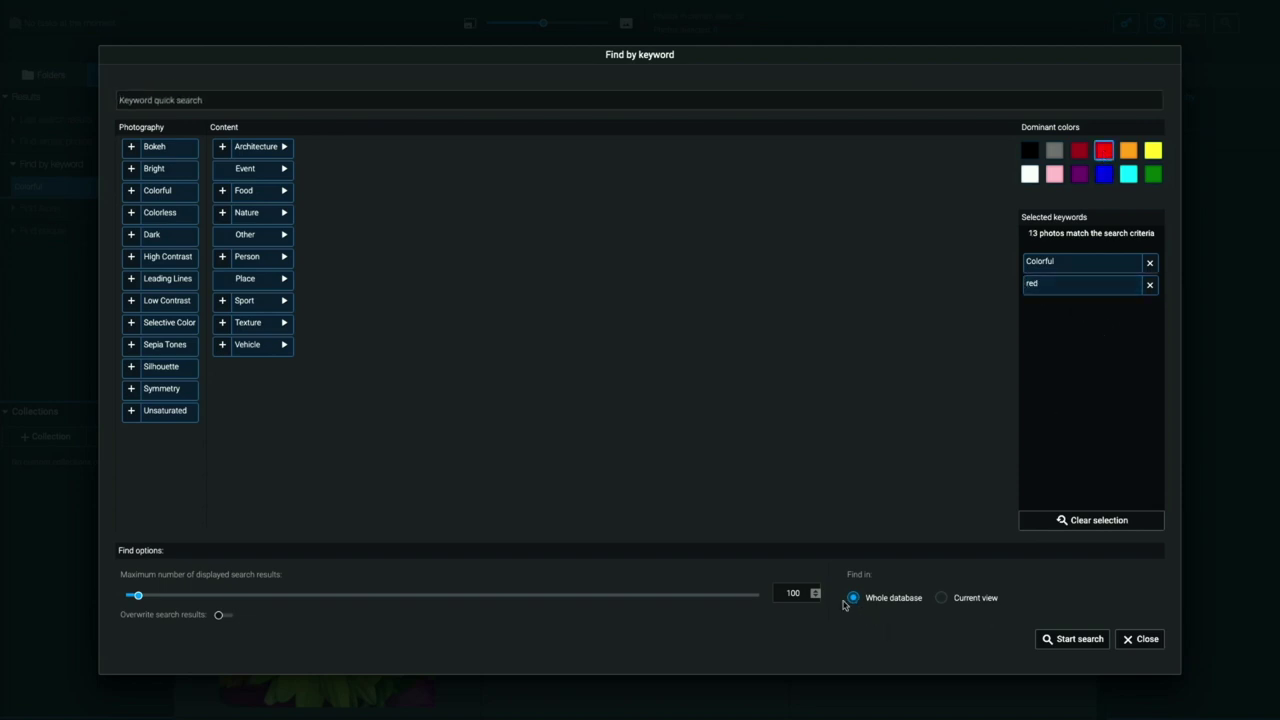
{"action": "left_click", "coordinate": [941, 599]}
Run the Colorful plus red search and scroll through its 13 results
{"action": "left_click", "coordinate": [1076, 640]}
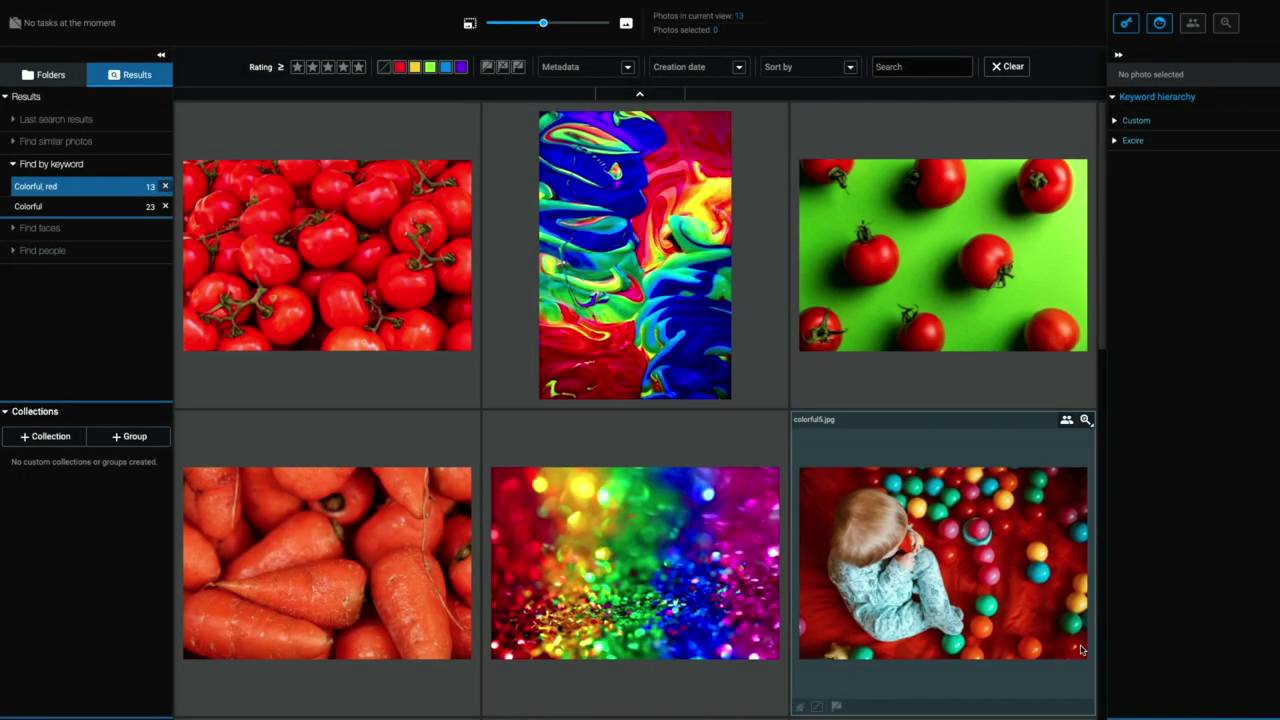
{"action": "scroll", "coordinate": [785, 453], "scroll_direction": "down", "scroll_amount": 5}
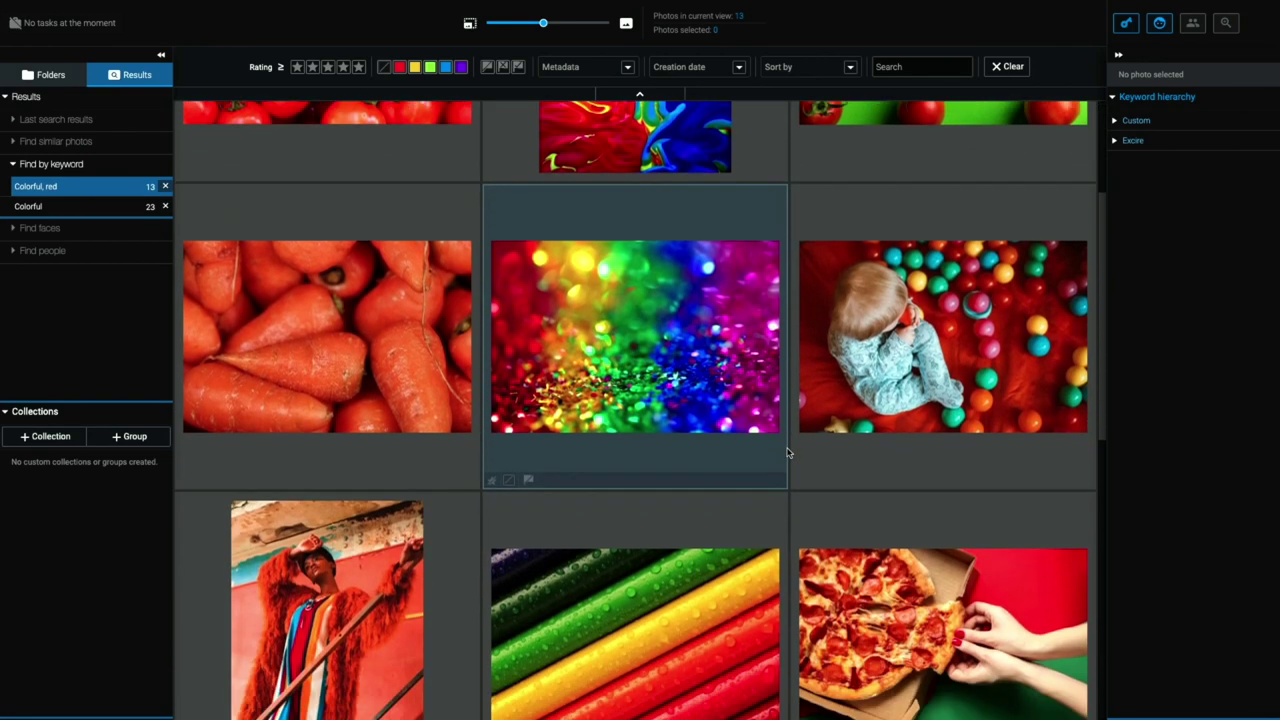
{"action": "scroll", "coordinate": [786, 453], "scroll_direction": "down", "scroll_amount": 5}
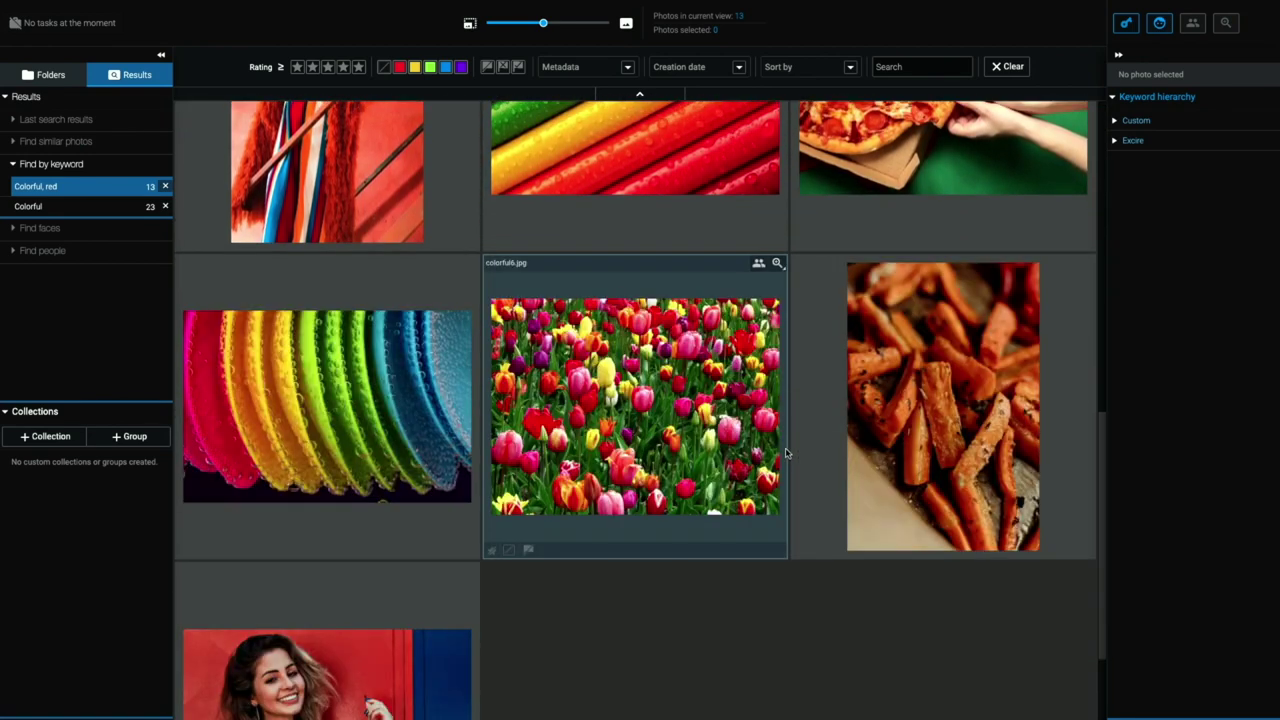
{"action": "scroll", "coordinate": [785, 453], "scroll_direction": "down", "scroll_amount": 2}
{"action": "scroll", "coordinate": [785, 453], "scroll_direction": "up", "scroll_amount": 10}
{"action": "scroll", "coordinate": [785, 453], "scroll_direction": "up", "scroll_amount": 3}
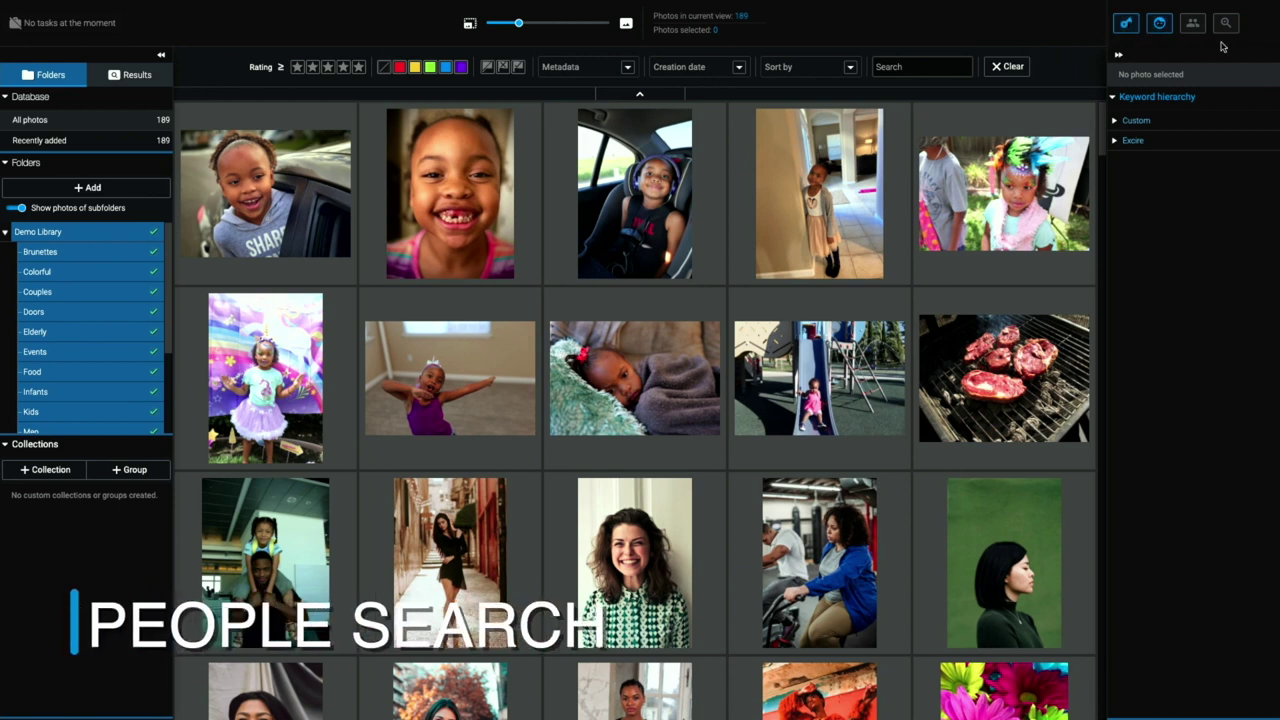
Set up a Find faces search for single-portrait photos with the age choice cleared
{"action": "left_click", "coordinate": [1160, 23]}
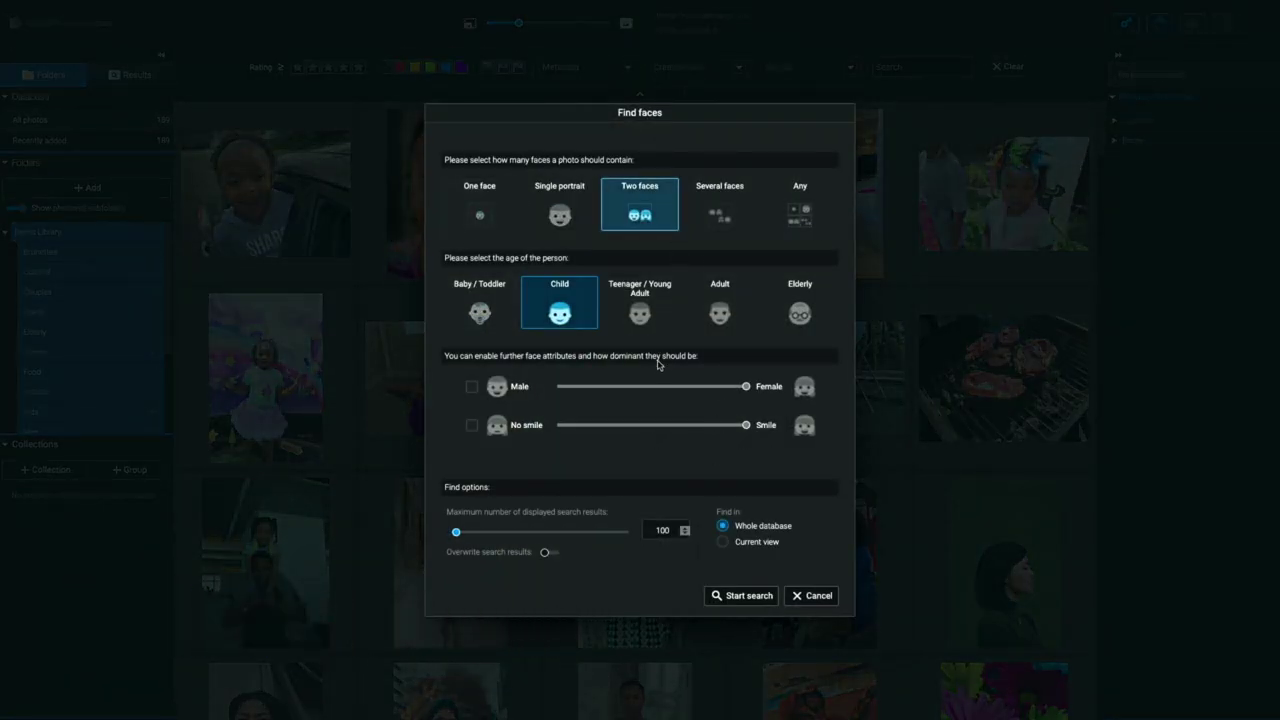
{"action": "left_click", "coordinate": [635, 226]}
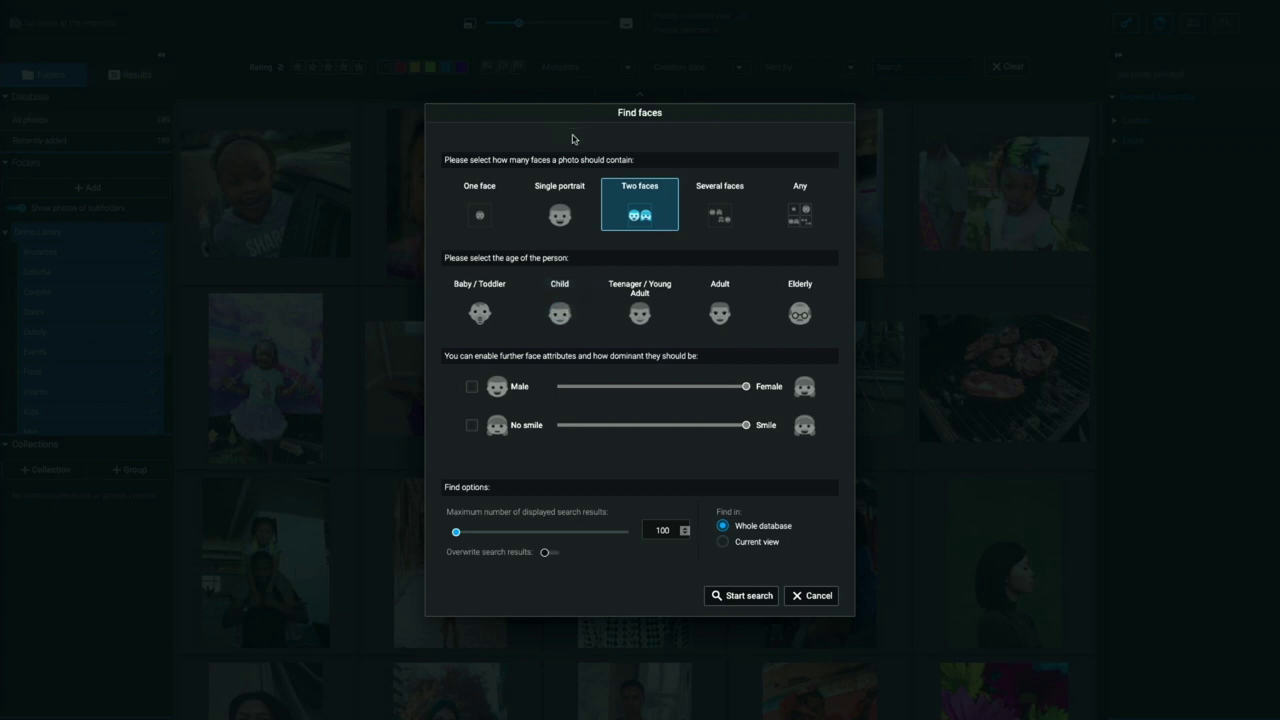
{"action": "left_click", "coordinate": [562, 214]}
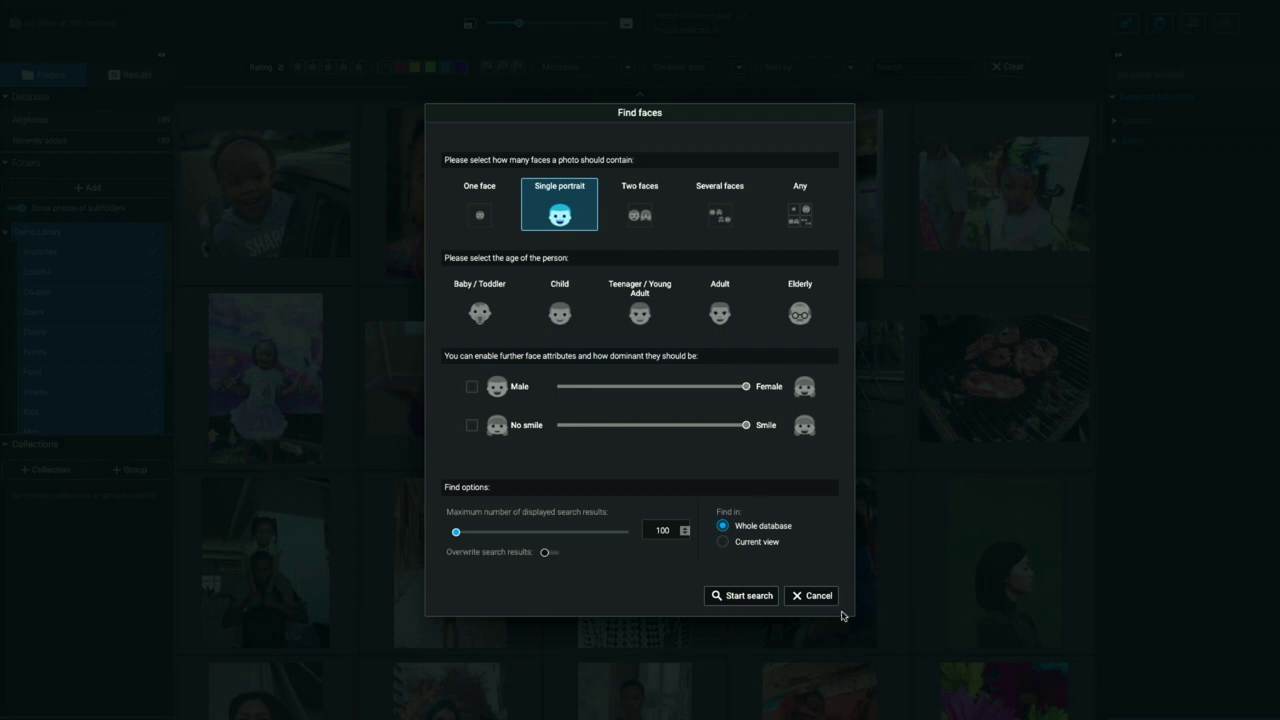
Run the single-portrait face search and scroll through its 34 matching photos
{"action": "left_click", "coordinate": [740, 597]}
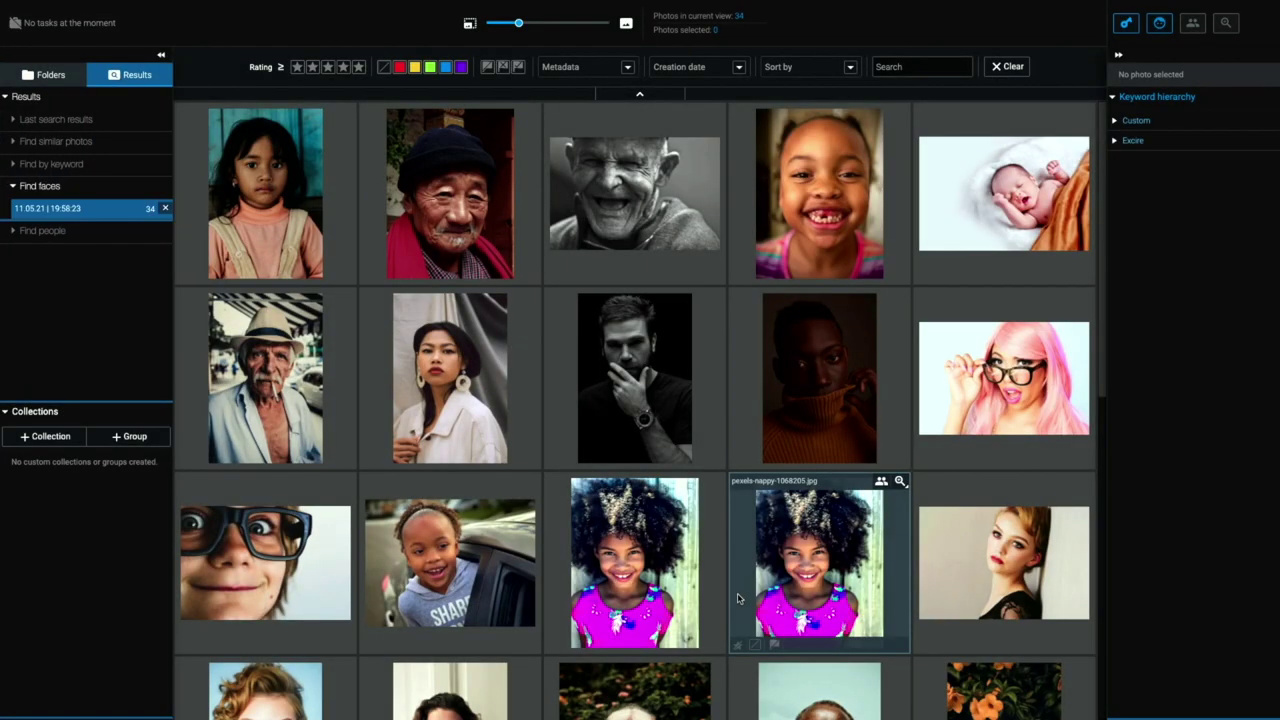
{"action": "scroll", "coordinate": [645, 400], "scroll_direction": "down", "scroll_amount": 1}
{"action": "scroll", "coordinate": [645, 400], "scroll_direction": "down", "scroll_amount": 3}
{"action": "scroll", "coordinate": [645, 400], "scroll_direction": "down", "scroll_amount": 1}
{"action": "scroll", "coordinate": [645, 400], "scroll_direction": "up", "scroll_amount": 5}
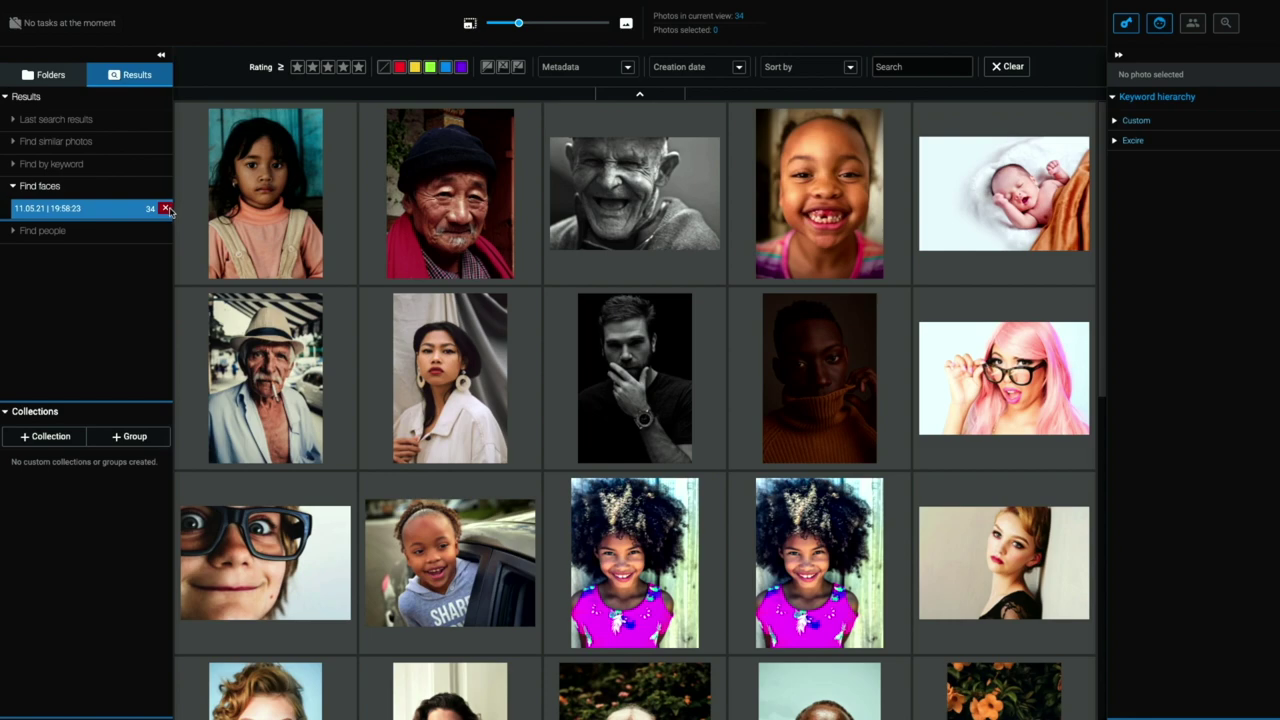
Delete the 34-photo face search result and return to the library folders
{"action": "left_click", "coordinate": [167, 209]}
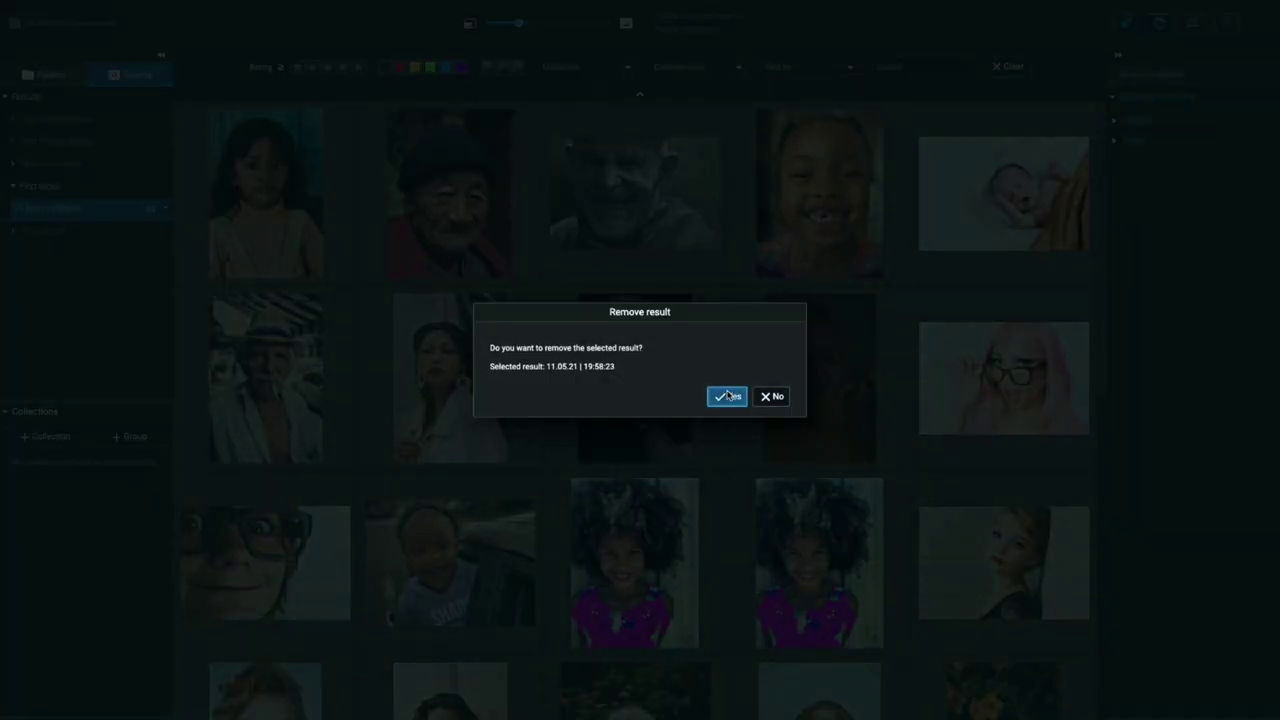
{"action": "left_click", "coordinate": [726, 396]}
{"action": "left_click", "coordinate": [50, 76]}
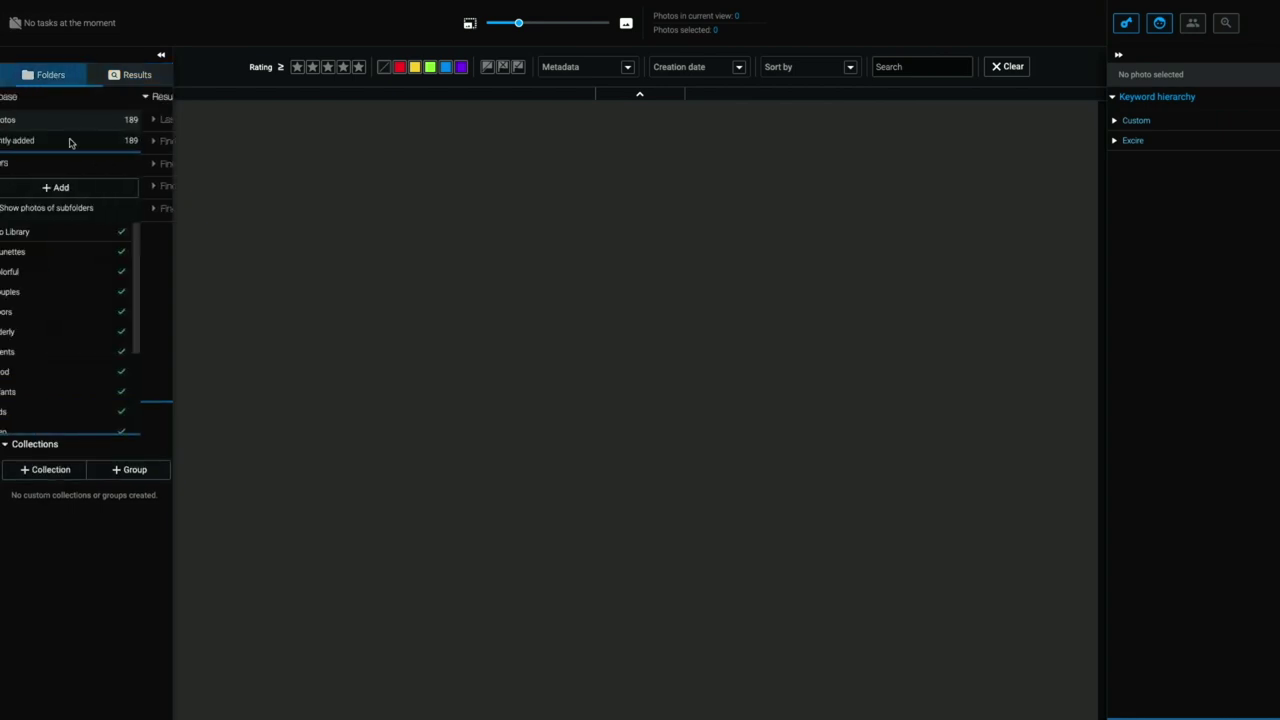
From the full Demo Library, run a Find faces search for single-portrait children, giving 11 photos
{"action": "left_click", "coordinate": [61, 234]}
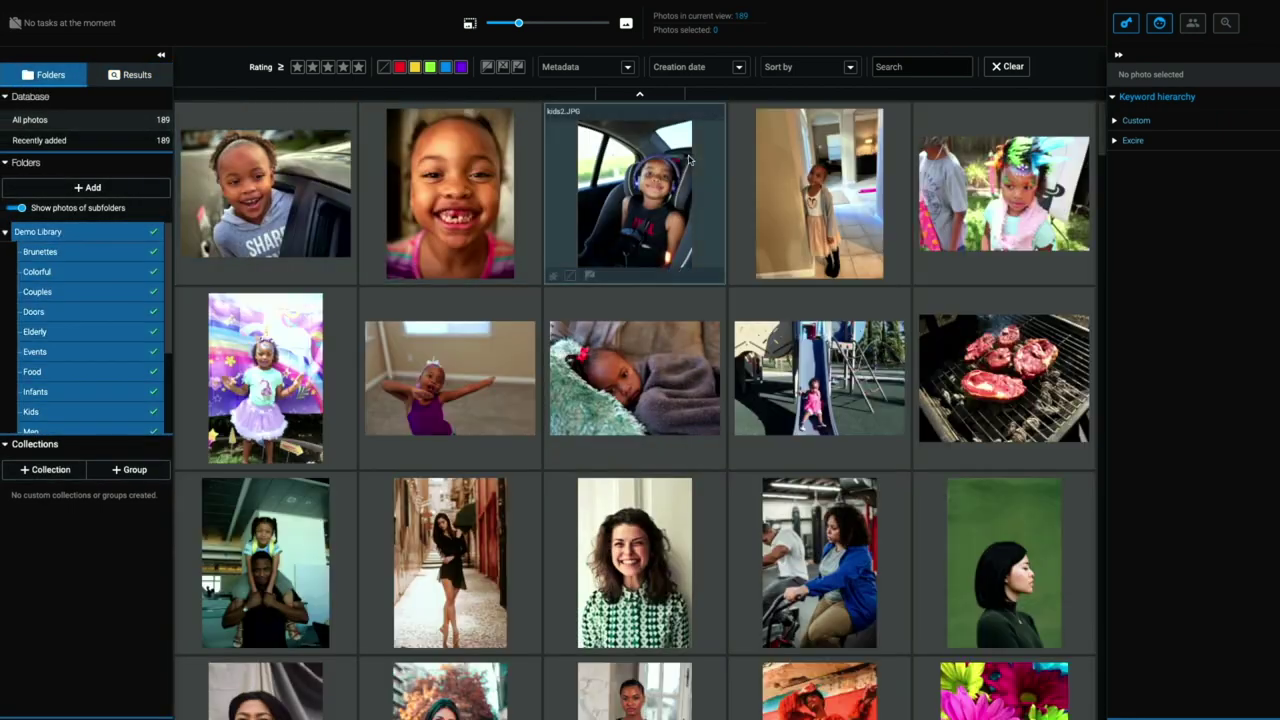
{"action": "left_click", "coordinate": [1159, 28]}
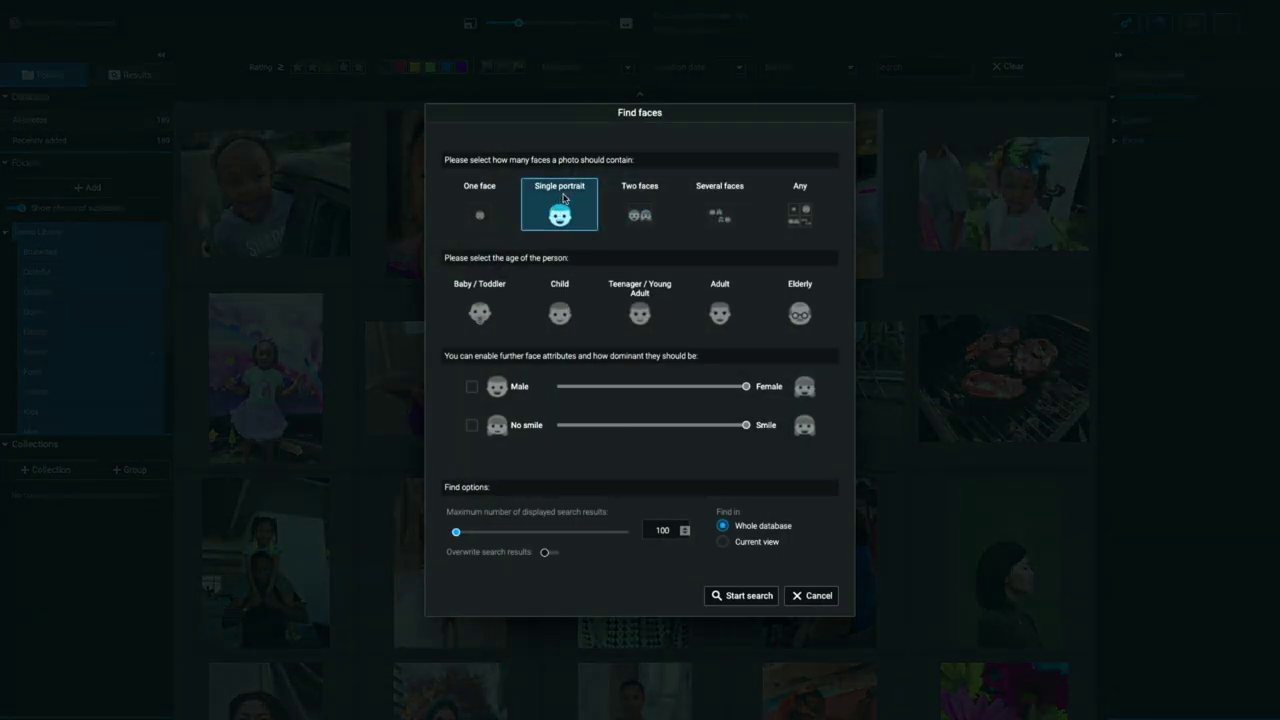
{"action": "left_click", "coordinate": [560, 308]}
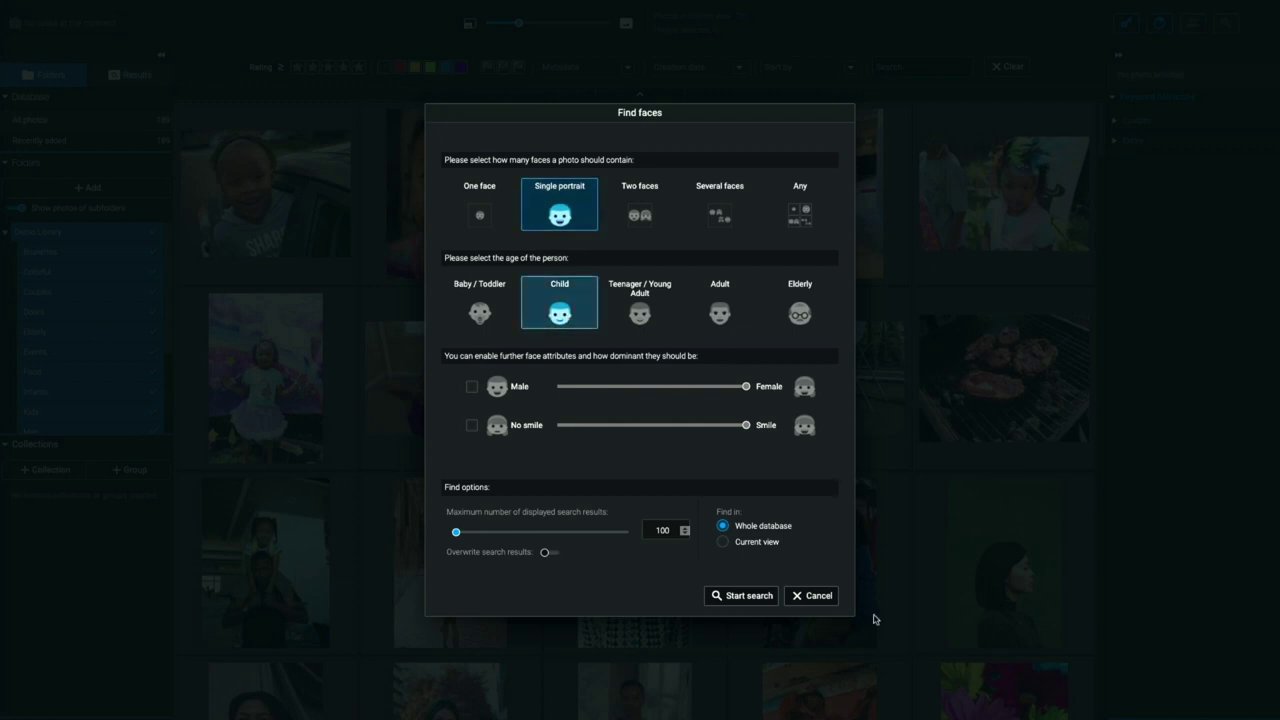
{"action": "left_click", "coordinate": [740, 597]}
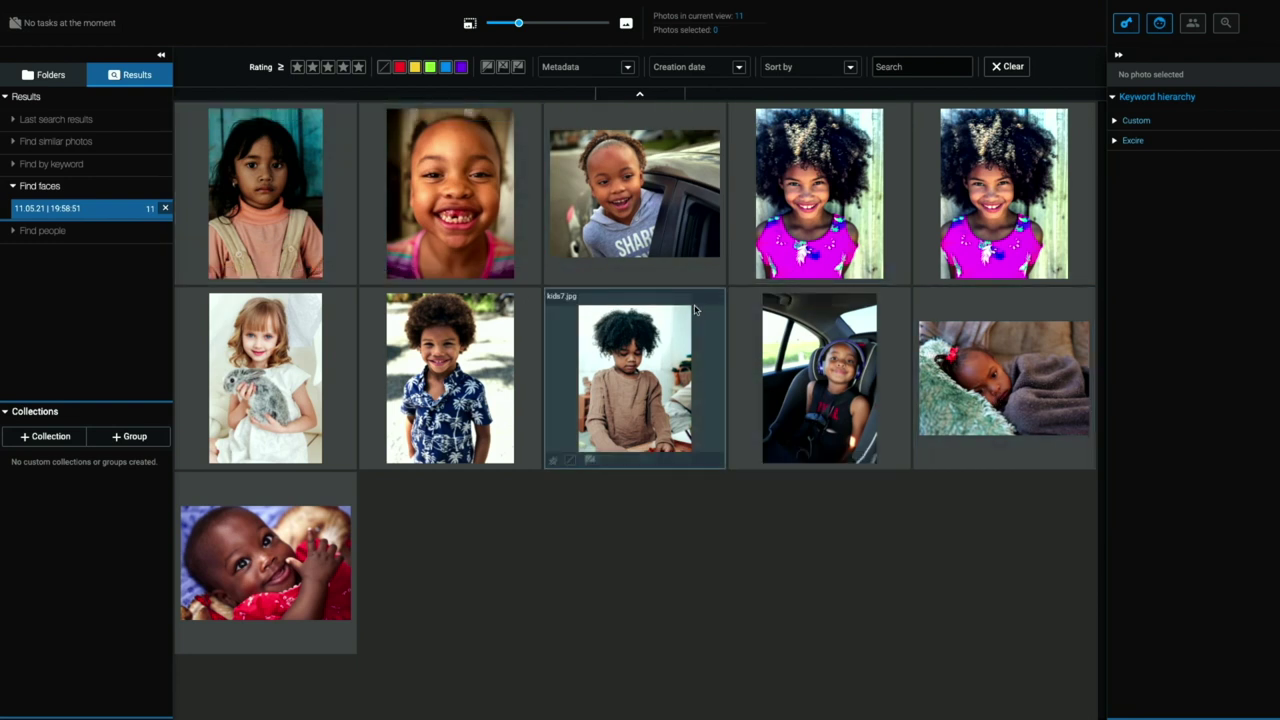
Search the current view for child portraits with the No smile filter set fully to no smile
{"action": "left_click", "coordinate": [1159, 24]}
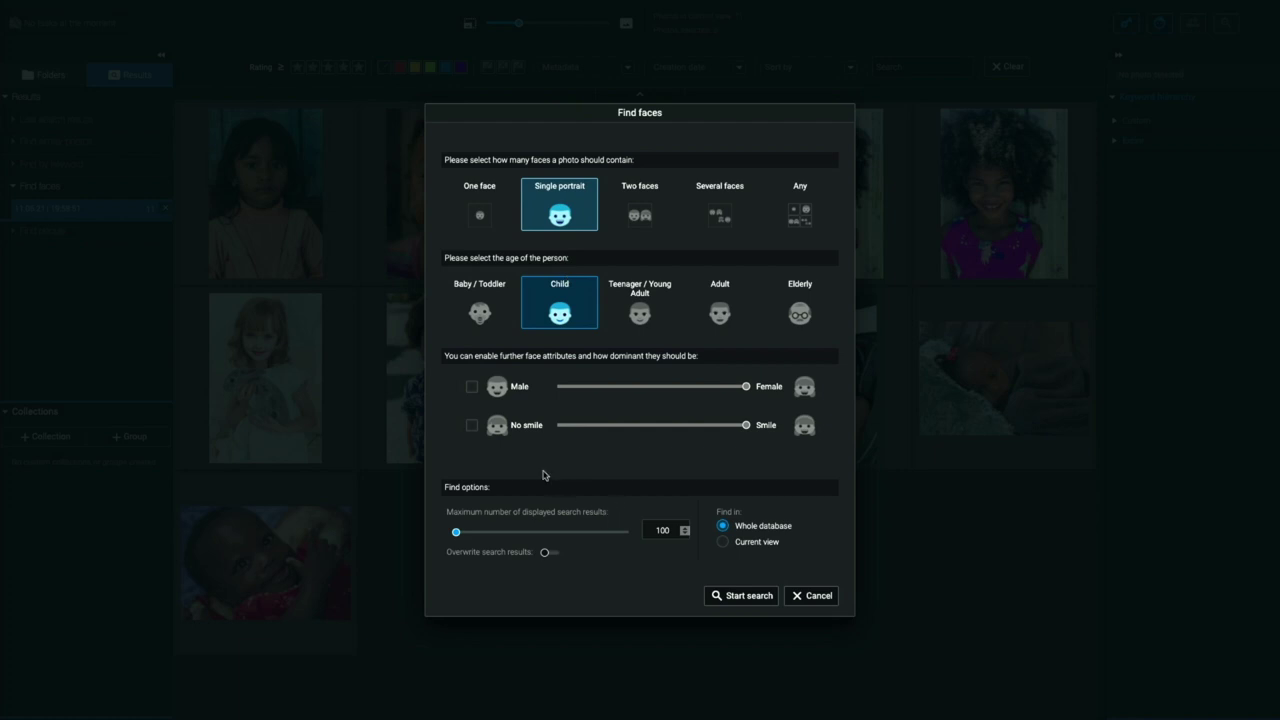
{"action": "left_click", "coordinate": [472, 425]}
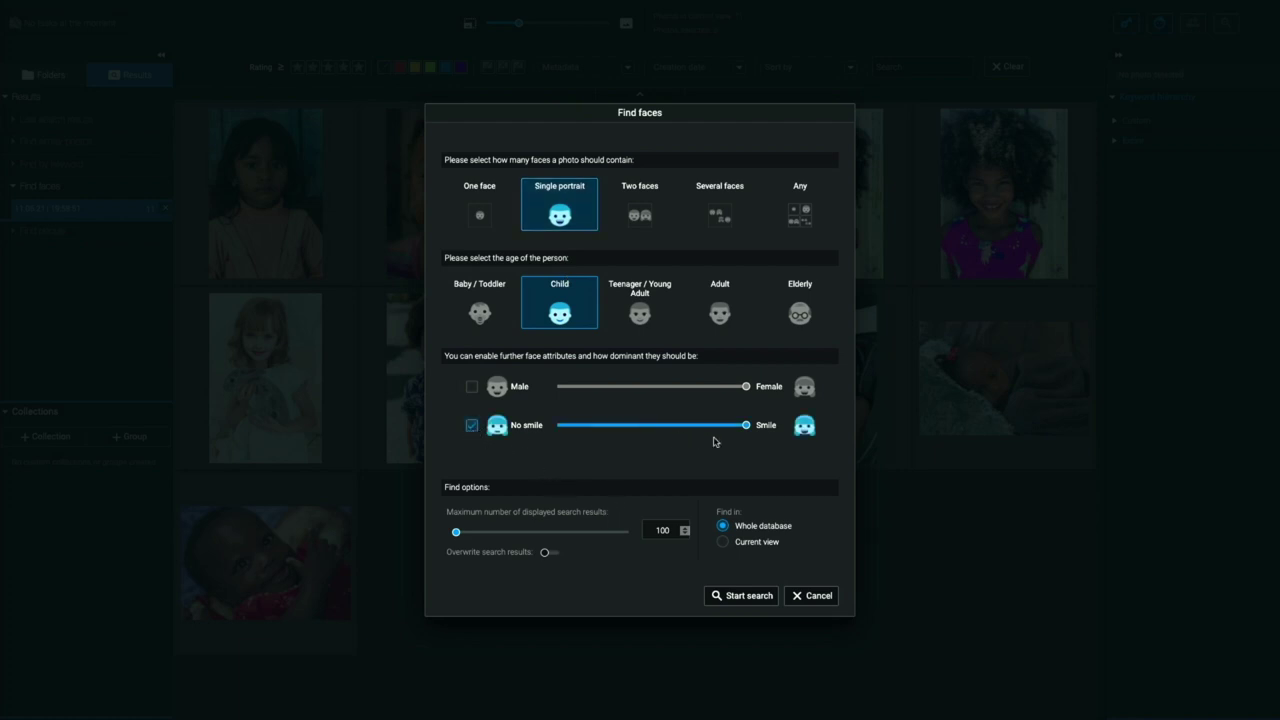
{"action": "left_click_drag", "start_coordinate": [745, 425], "coordinate": [569, 430]}
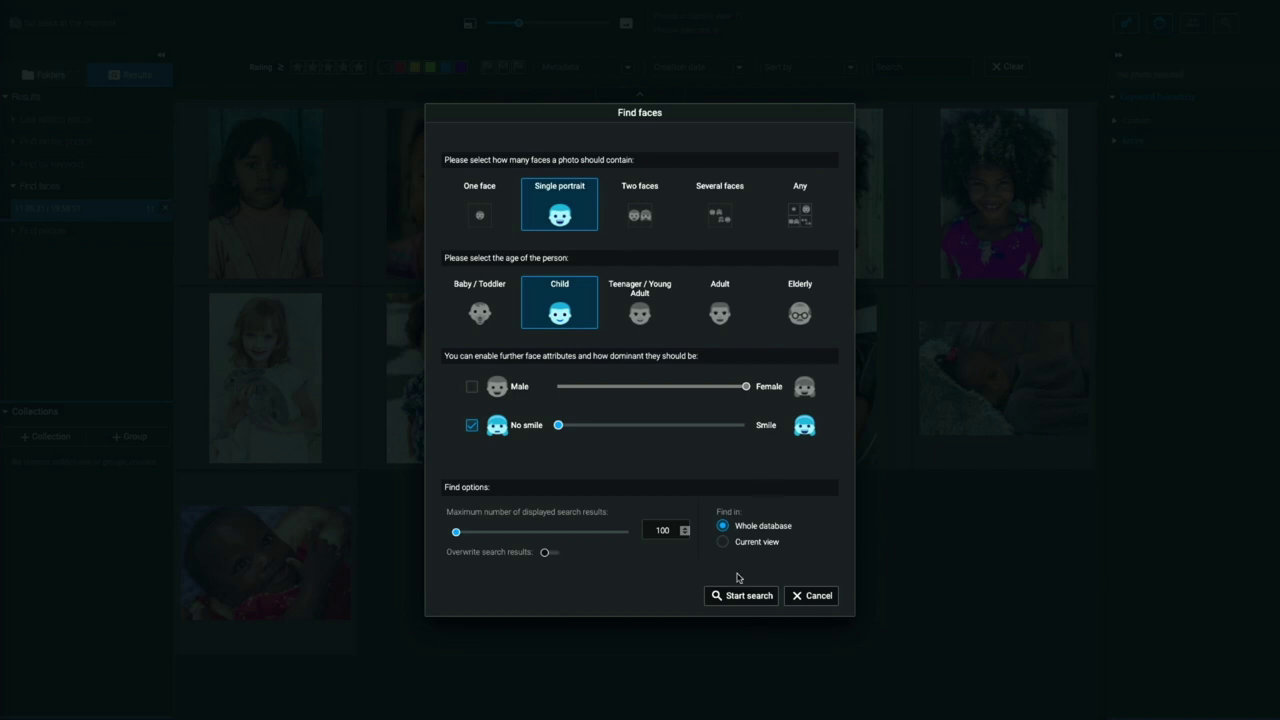
{"action": "left_click", "coordinate": [723, 542]}
{"action": "left_click", "coordinate": [741, 595]}
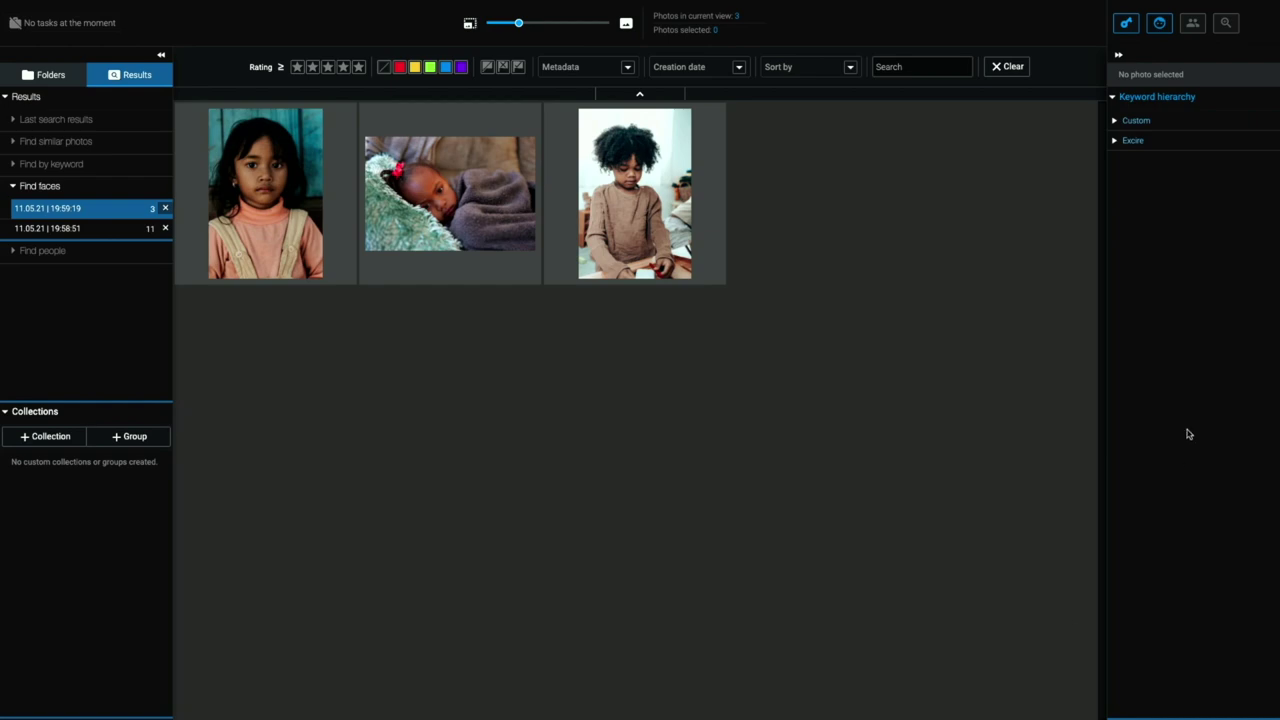
Cancel a new face search and compare the two face results, returning to the 11-photo child result
{"action": "left_click", "coordinate": [1159, 23]}
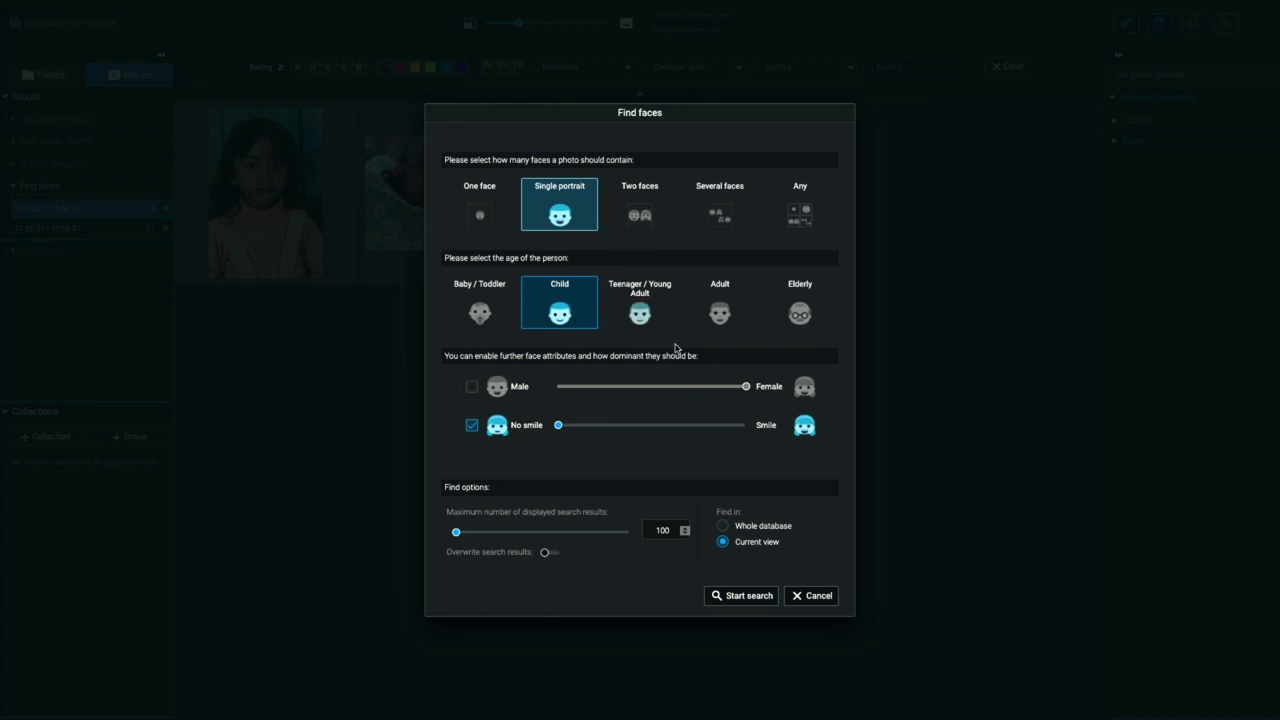
{"action": "left_click", "coordinate": [811, 598]}
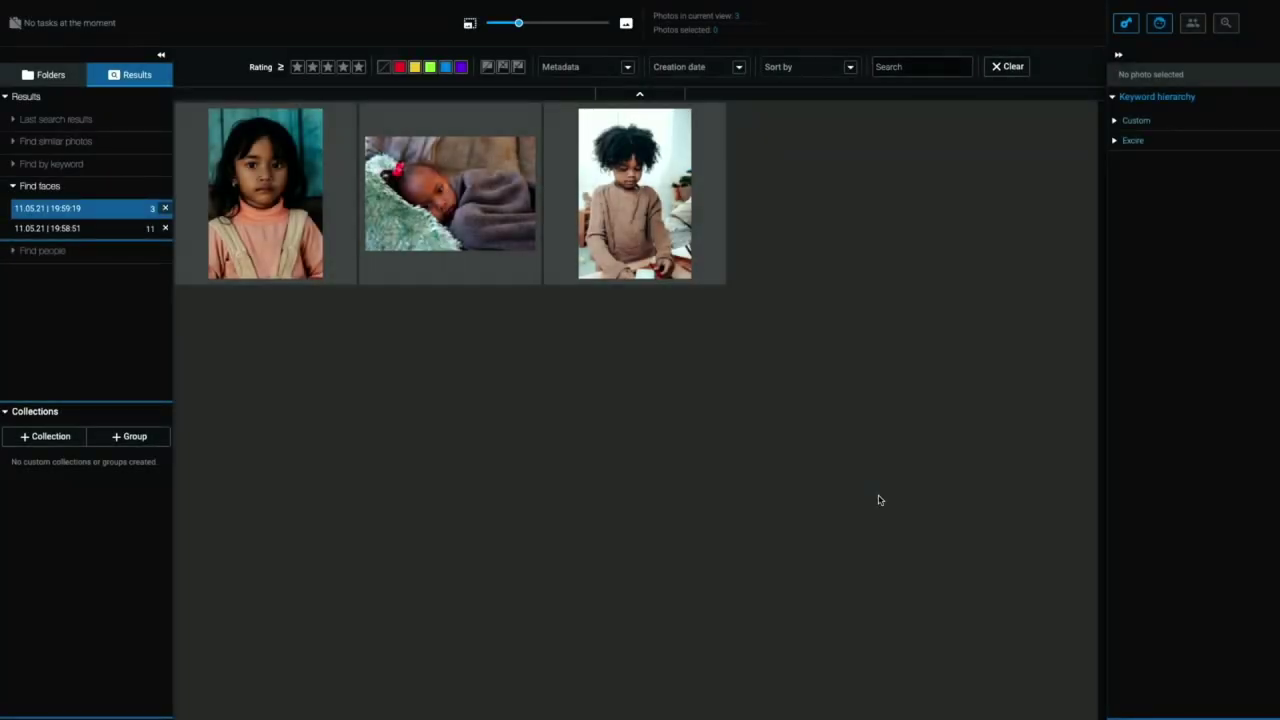
{"action": "left_click", "coordinate": [52, 229]}
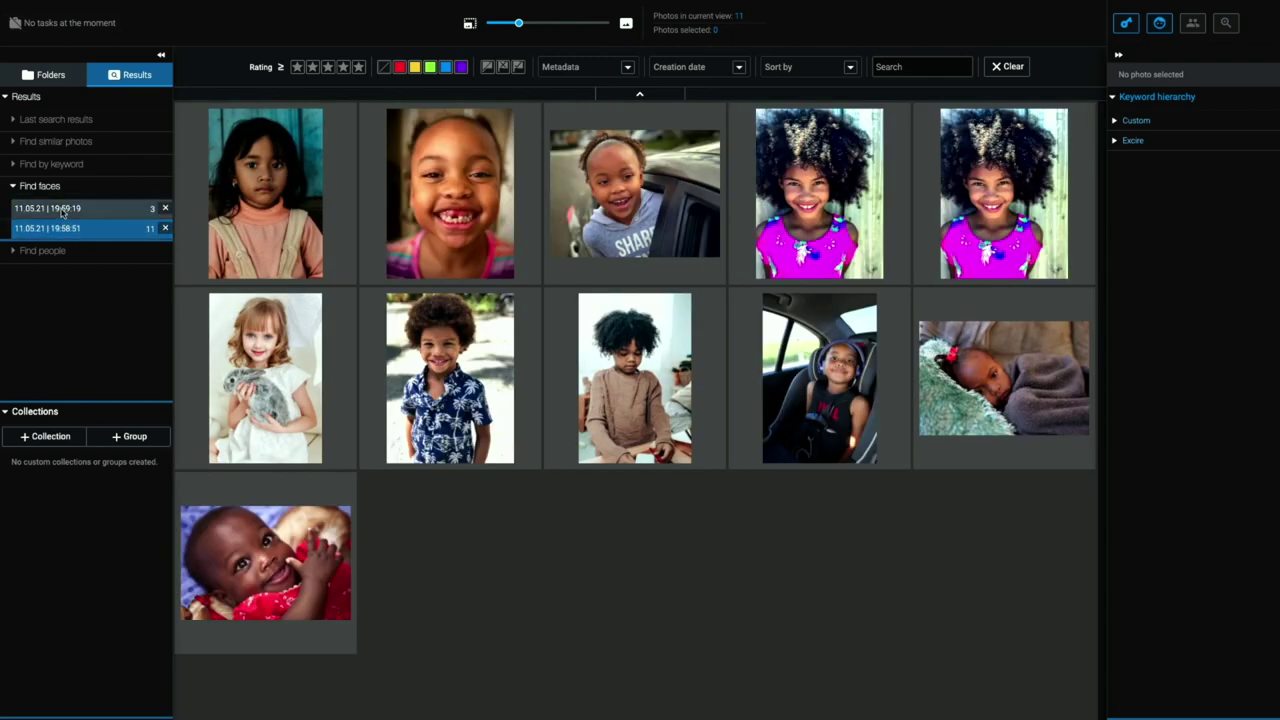
{"action": "left_click", "coordinate": [62, 208]}
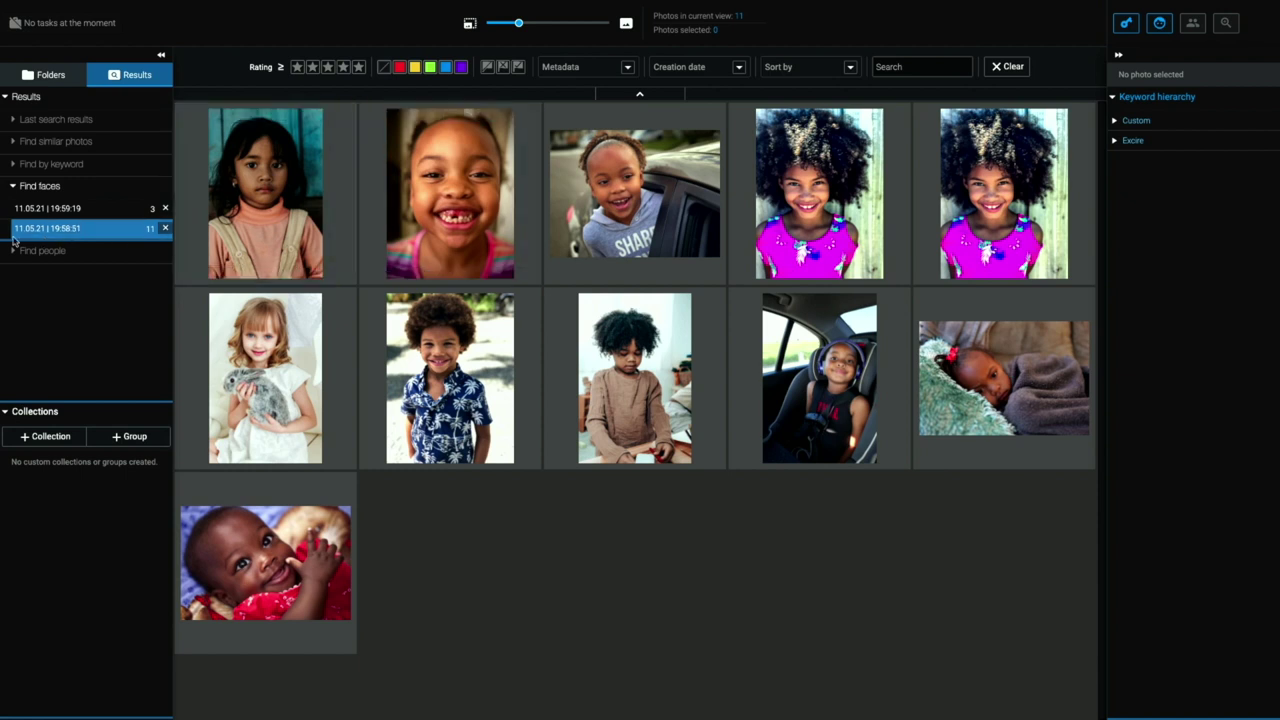
Switch to the Folders tab and show all 189 Demo Library photos
{"action": "left_click", "coordinate": [45, 76]}
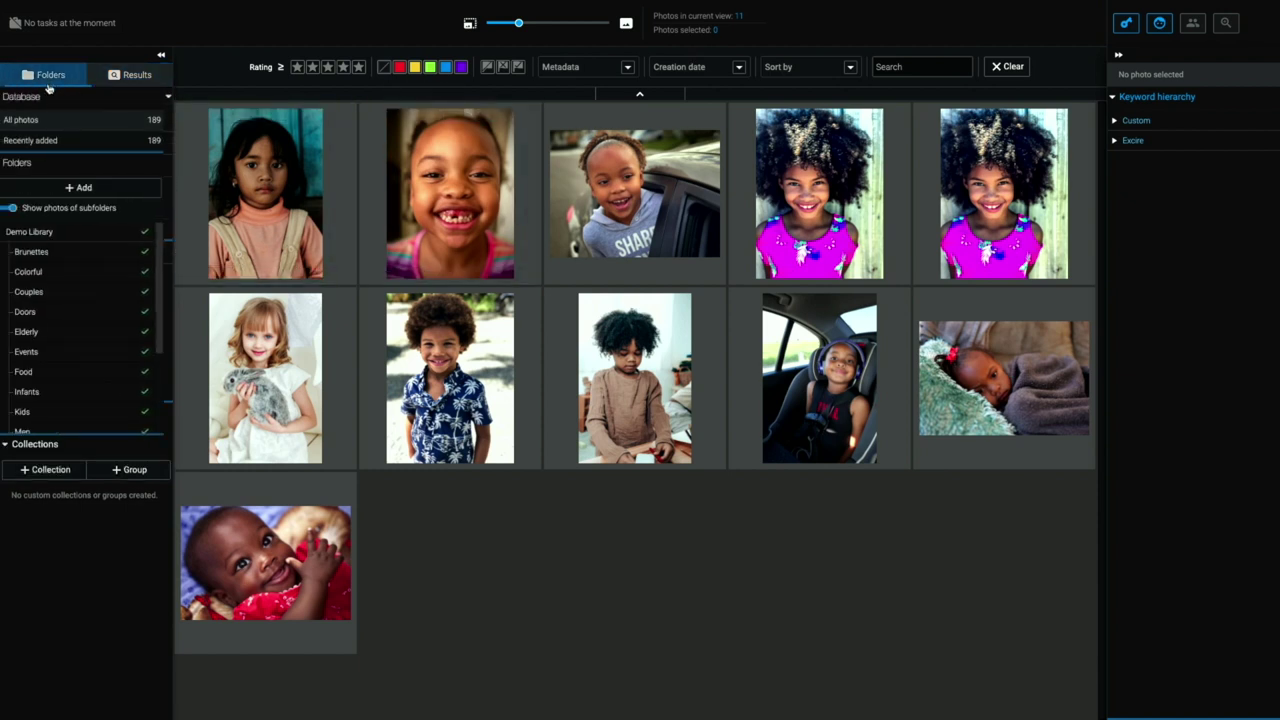
{"action": "left_click", "coordinate": [68, 232]}
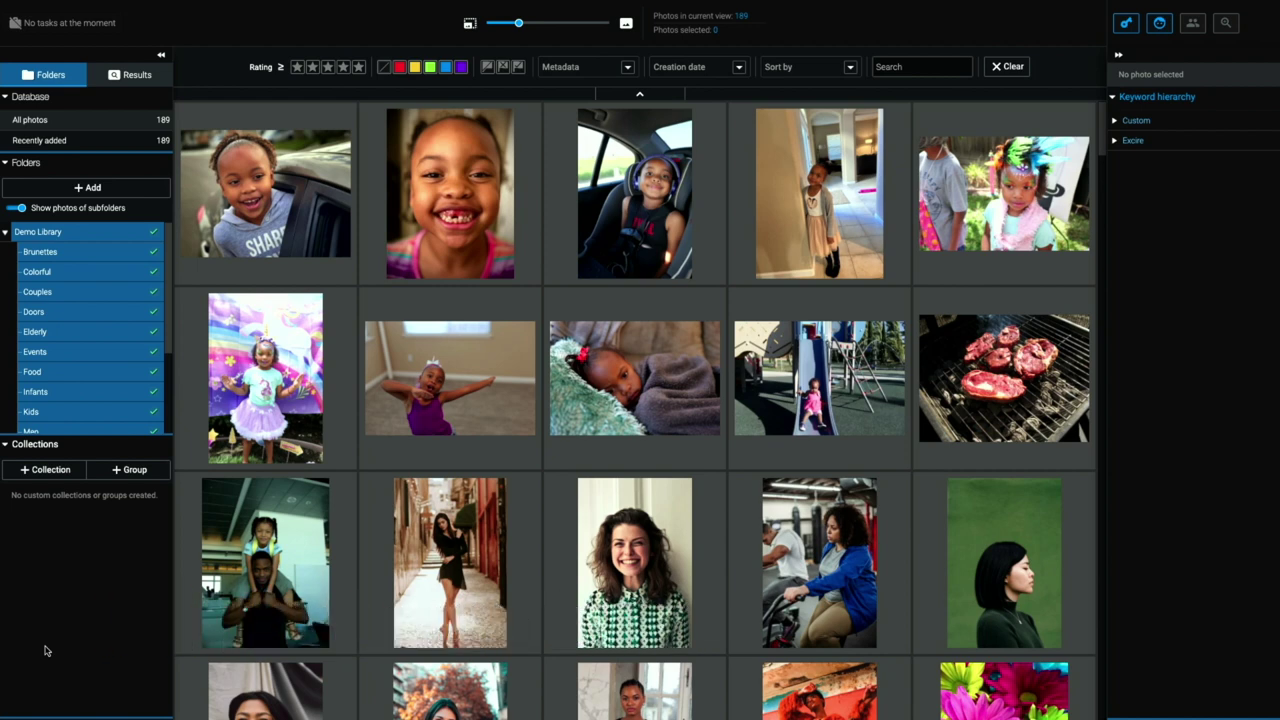
Select First Tooth.jpeg and set up a Find people search on the girl's face
{"action": "left_click", "coordinate": [451, 197]}
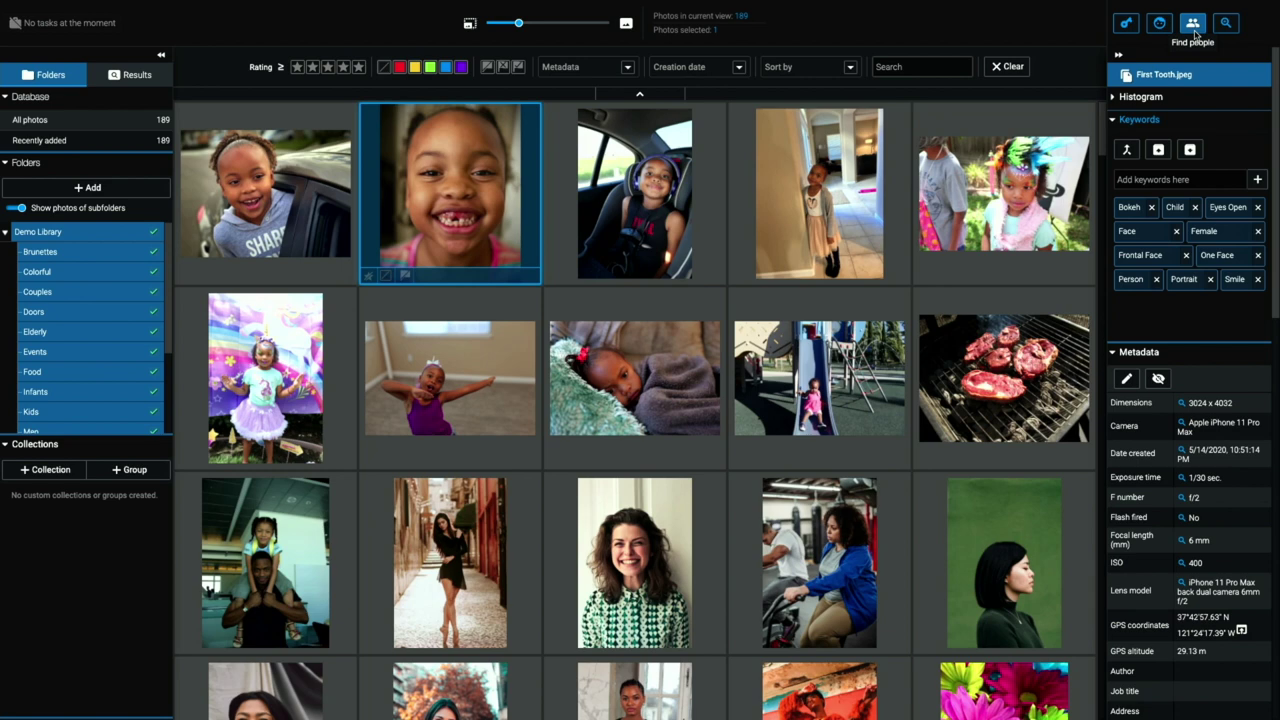
{"action": "left_click", "coordinate": [1193, 24]}
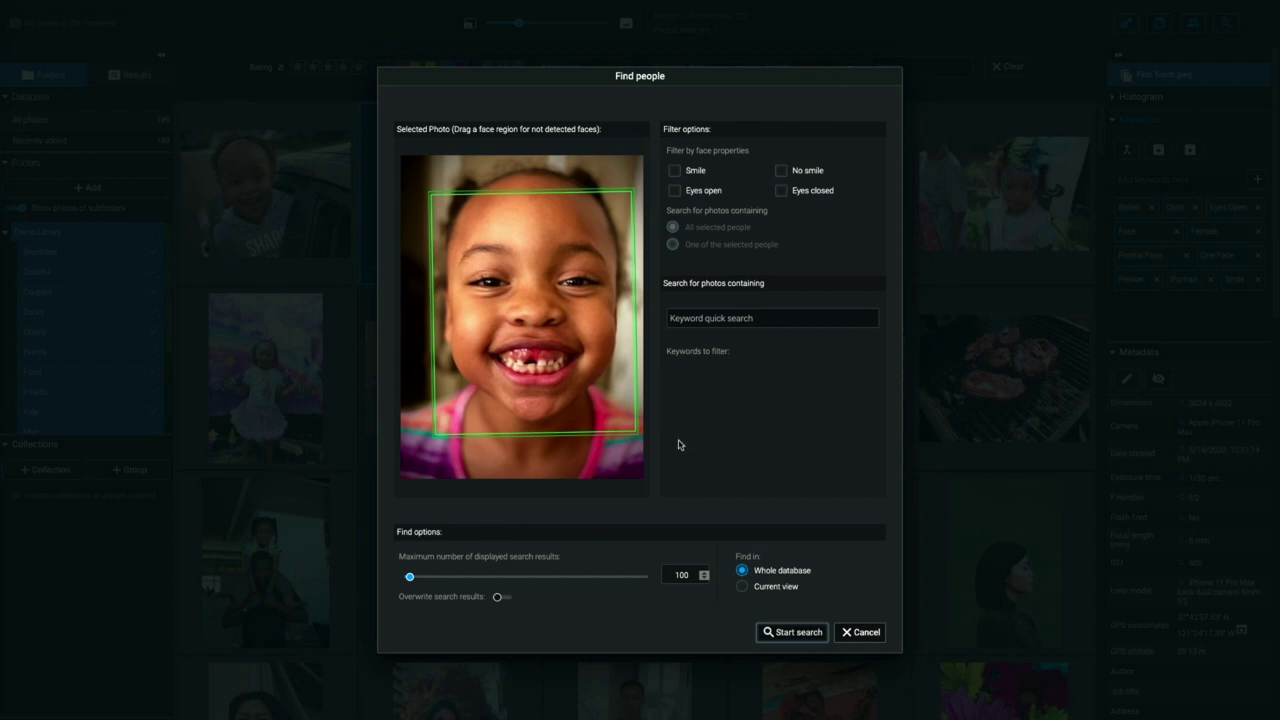
{"action": "mouse_move", "coordinate": [620, 390]}
Run the girl's people search for 27 results, then reopen Find people on First Tooth.jpeg
{"action": "left_click", "coordinate": [787, 630]}
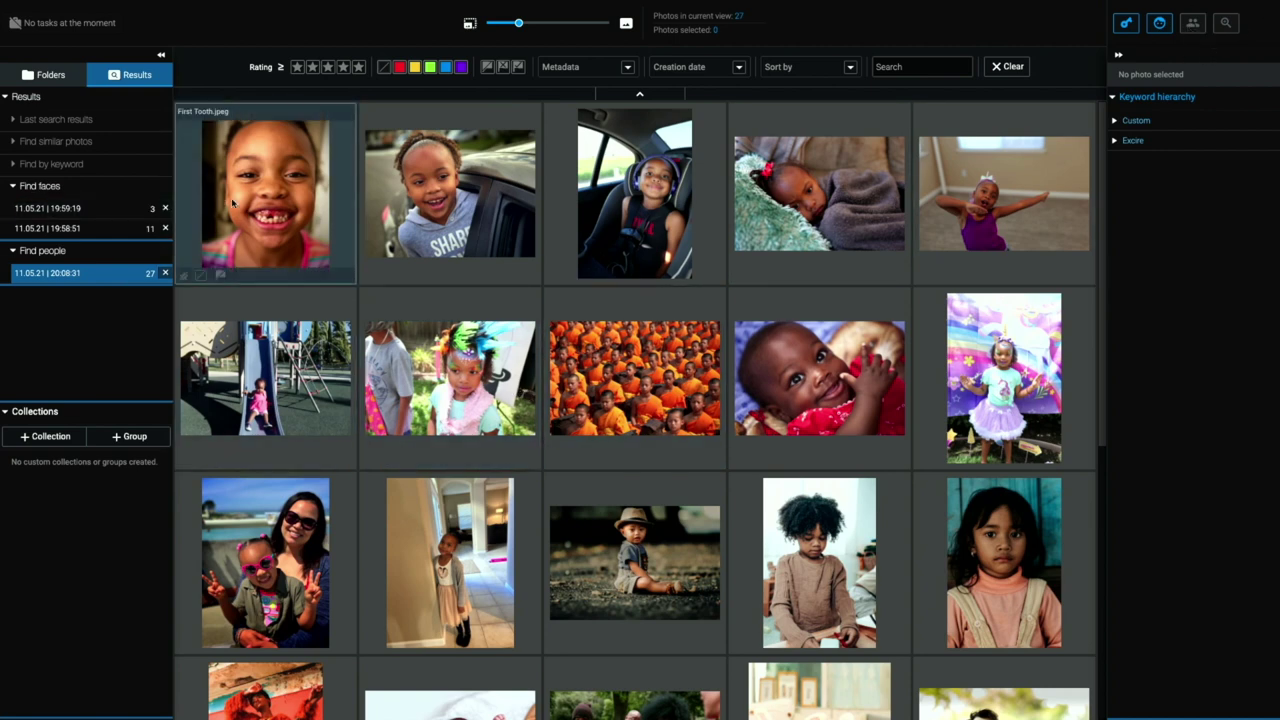
{"action": "left_click", "coordinate": [265, 190]}
{"action": "left_click", "coordinate": [1193, 24]}
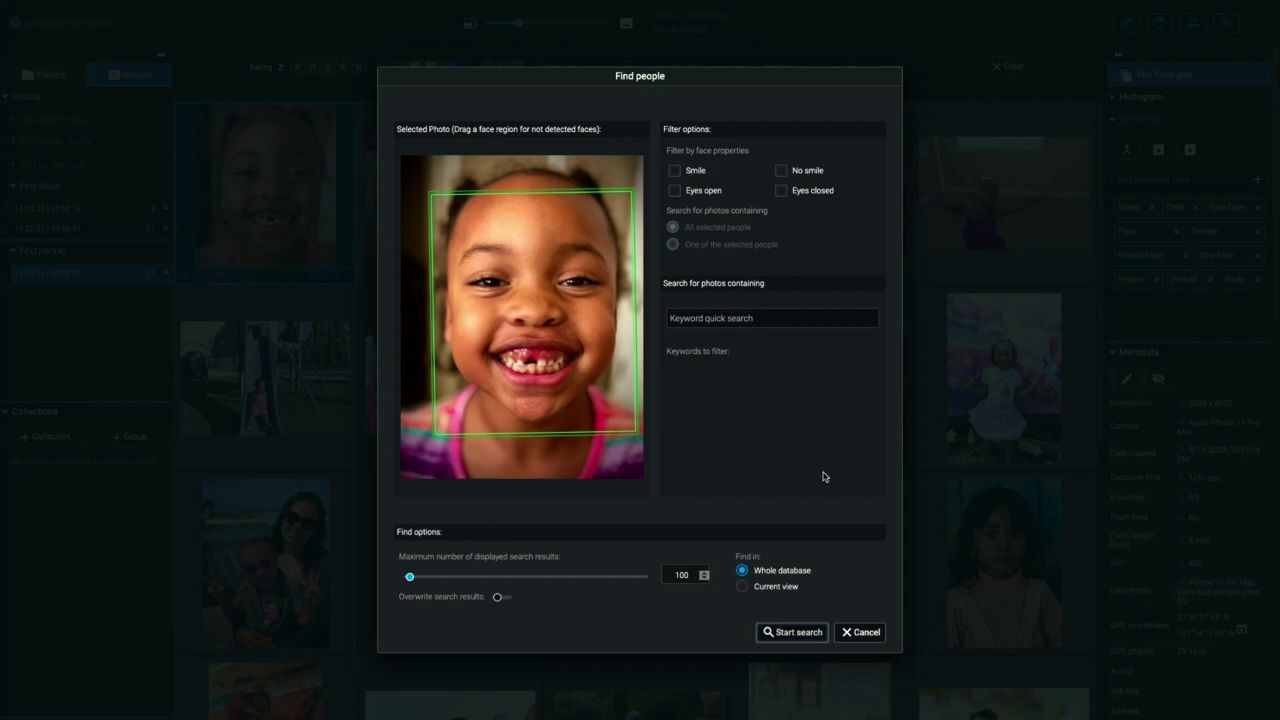
Run the people search again and compare the two saved 27-photo people results
{"action": "left_click", "coordinate": [797, 633]}
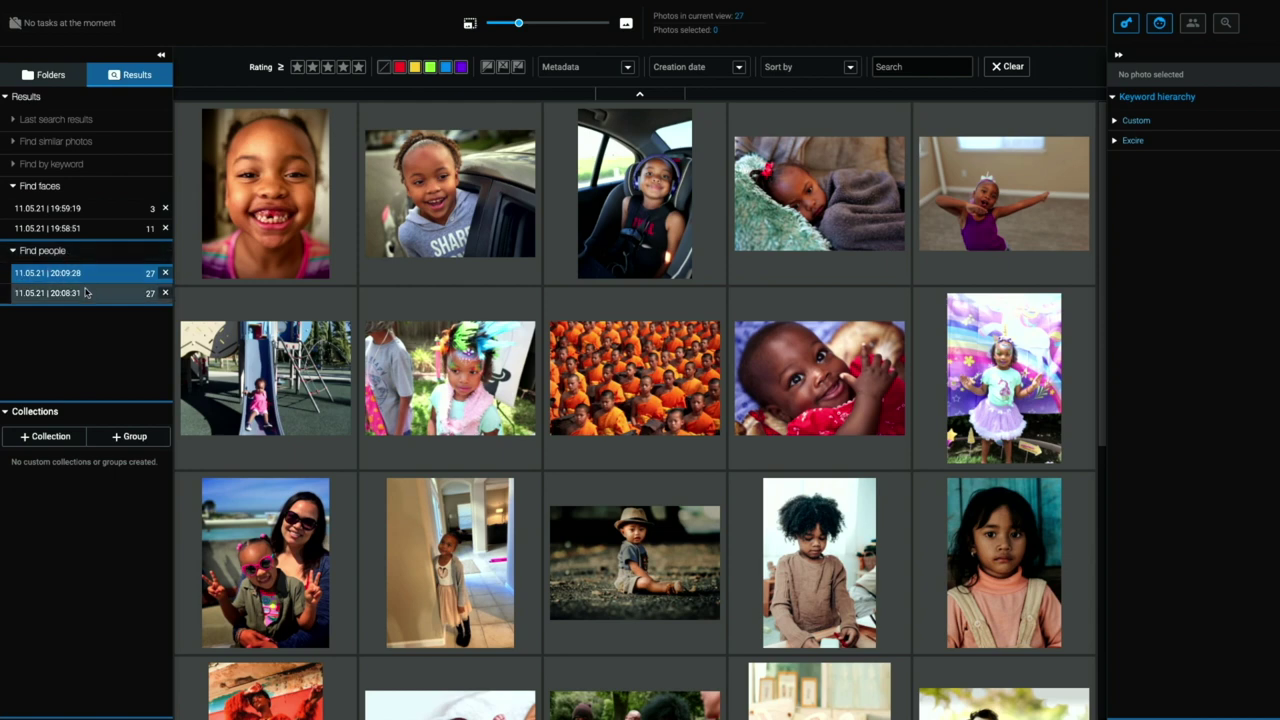
{"action": "left_click", "coordinate": [86, 296]}
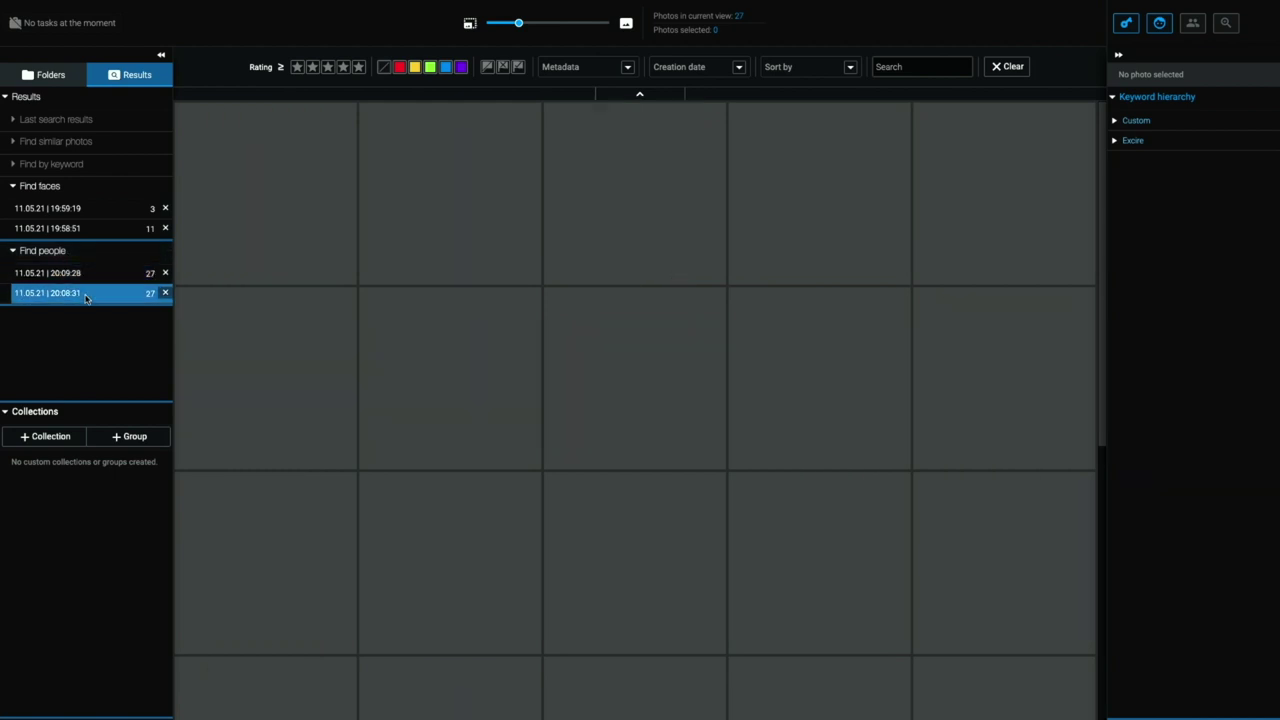
{"action": "left_click", "coordinate": [84, 276]}
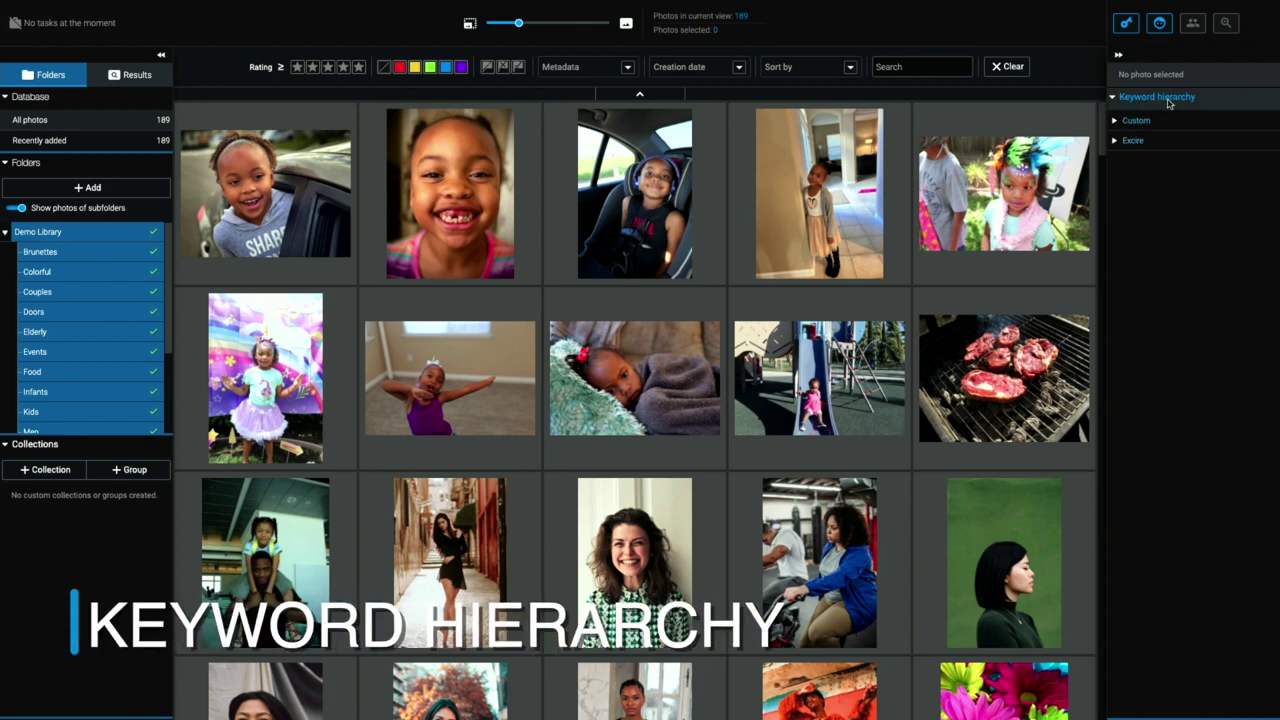
{"action": "mouse_move", "coordinate": [882, 115]}
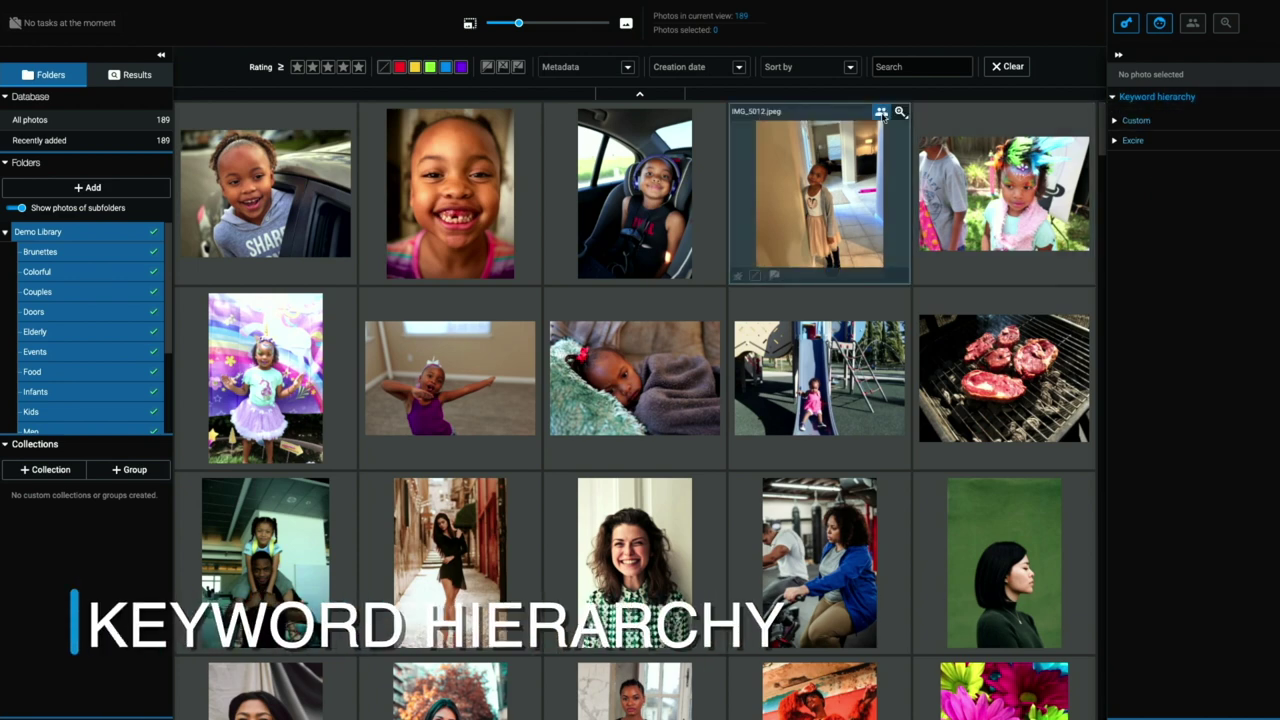
{"action": "left_click", "coordinate": [1126, 22]}
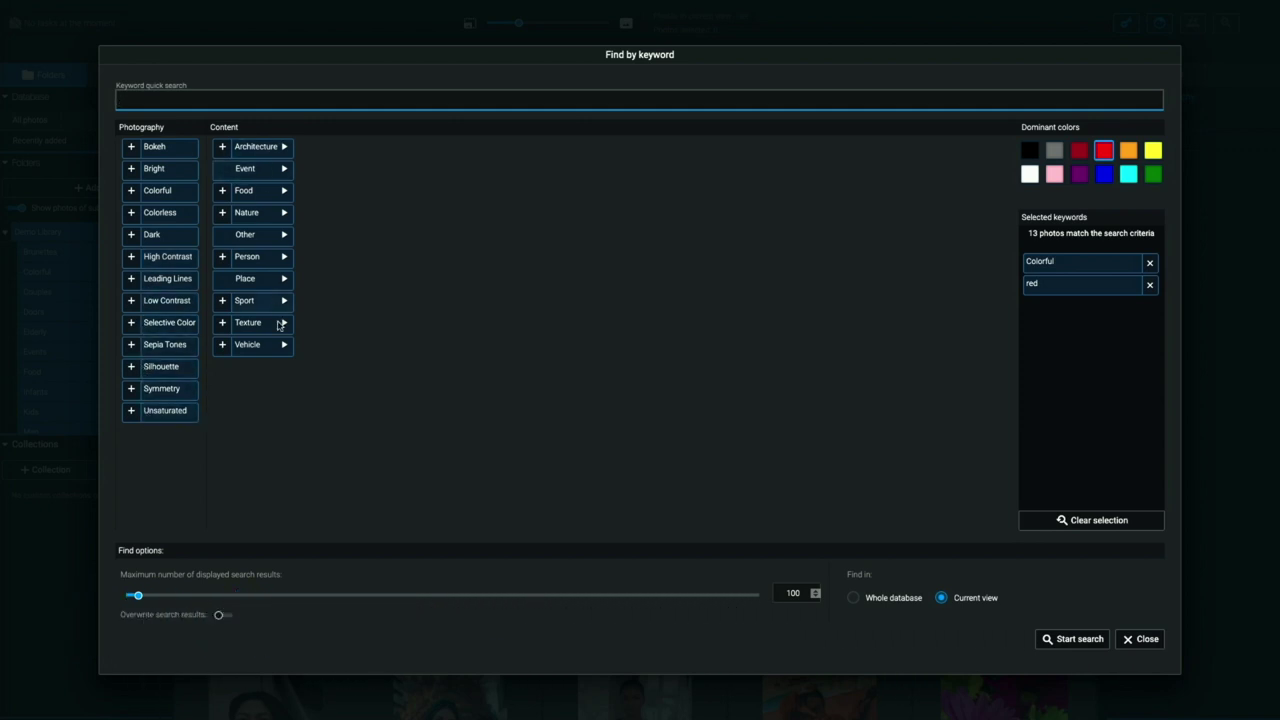
{"action": "left_click", "coordinate": [1141, 639]}
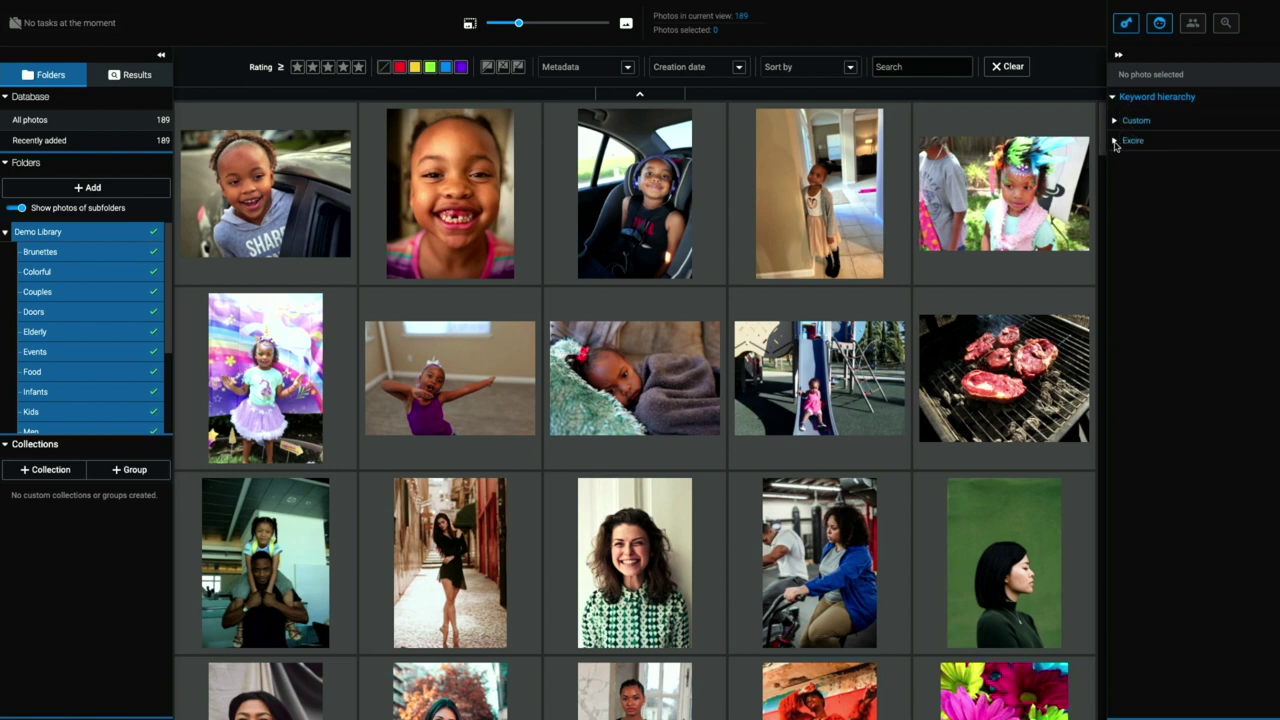
Expand Excire > Content > Architecture and Person, then filter the grid to the 14 Door photos
{"action": "left_click", "coordinate": [1115, 142]}
{"action": "left_click", "coordinate": [1121, 162]}
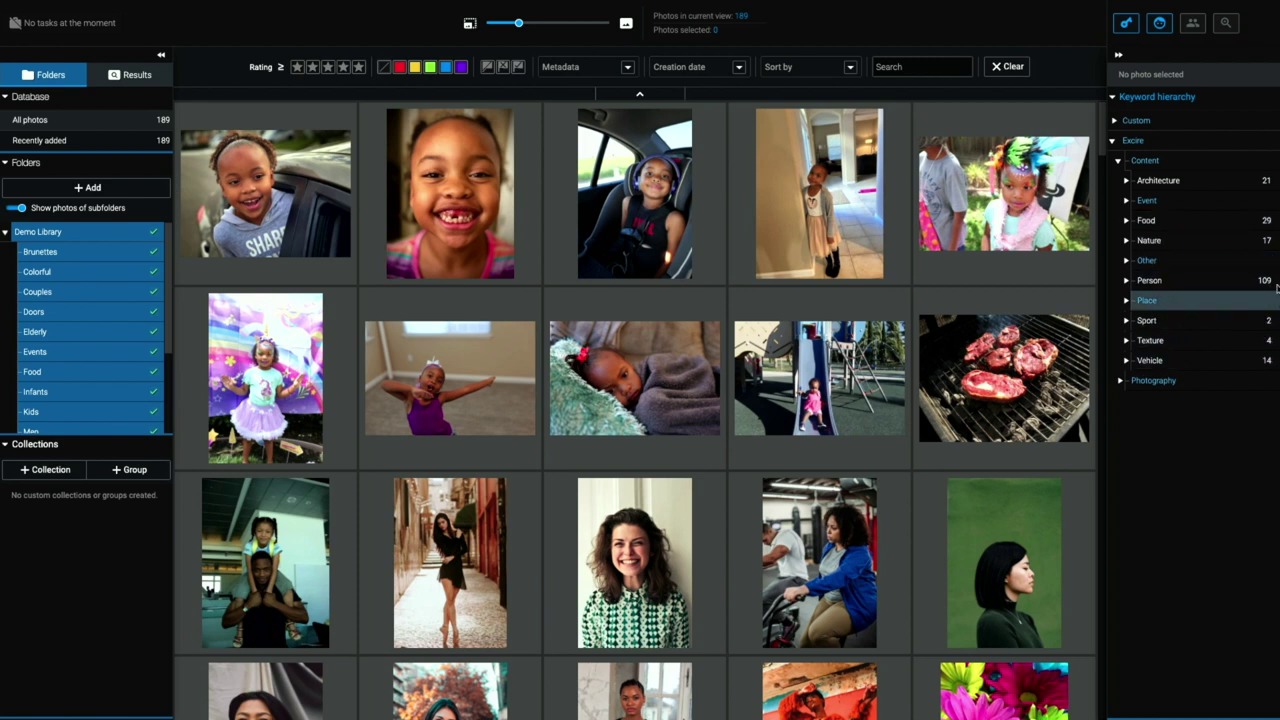
{"action": "left_click", "coordinate": [1127, 181]}
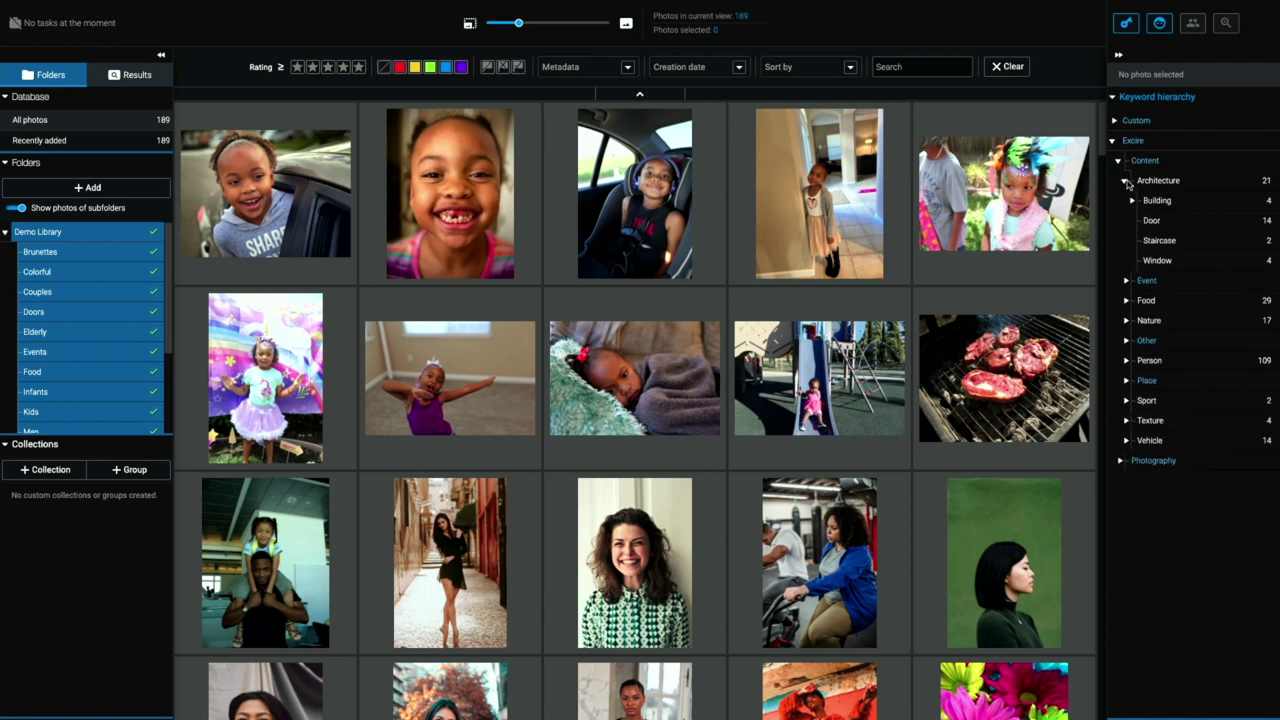
{"action": "left_click", "coordinate": [1126, 361]}
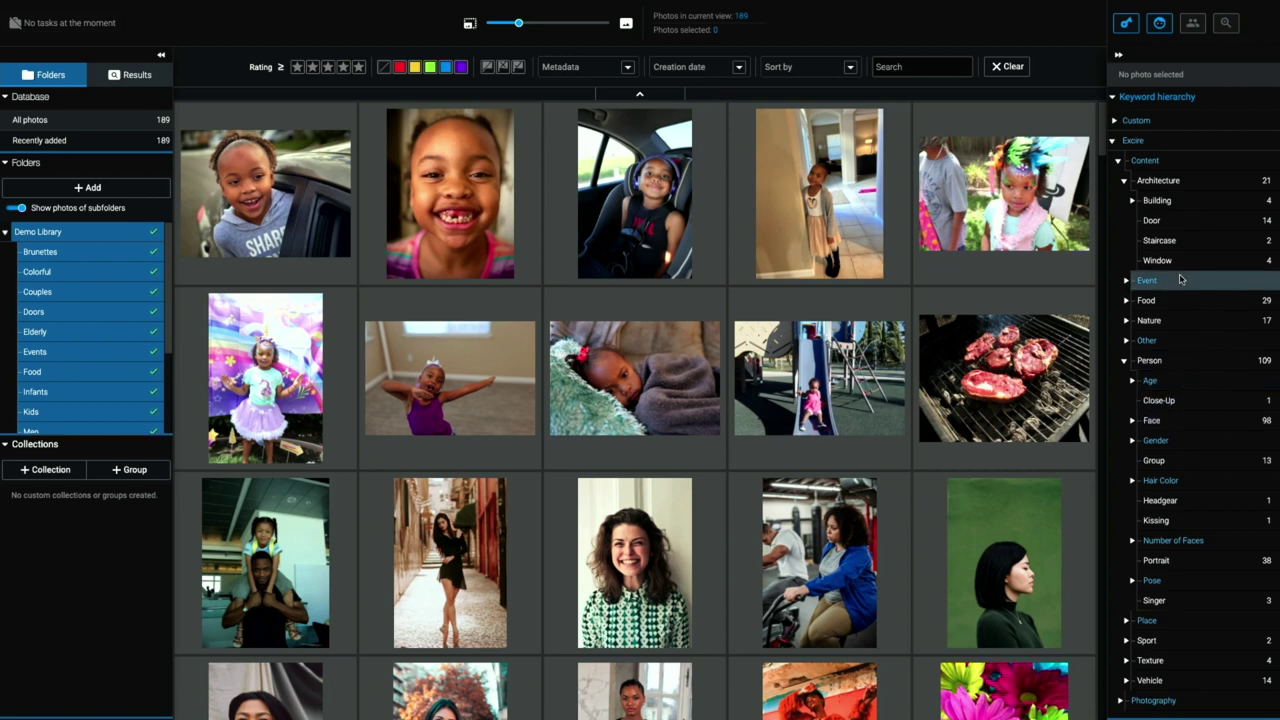
{"action": "left_click", "coordinate": [1166, 224]}
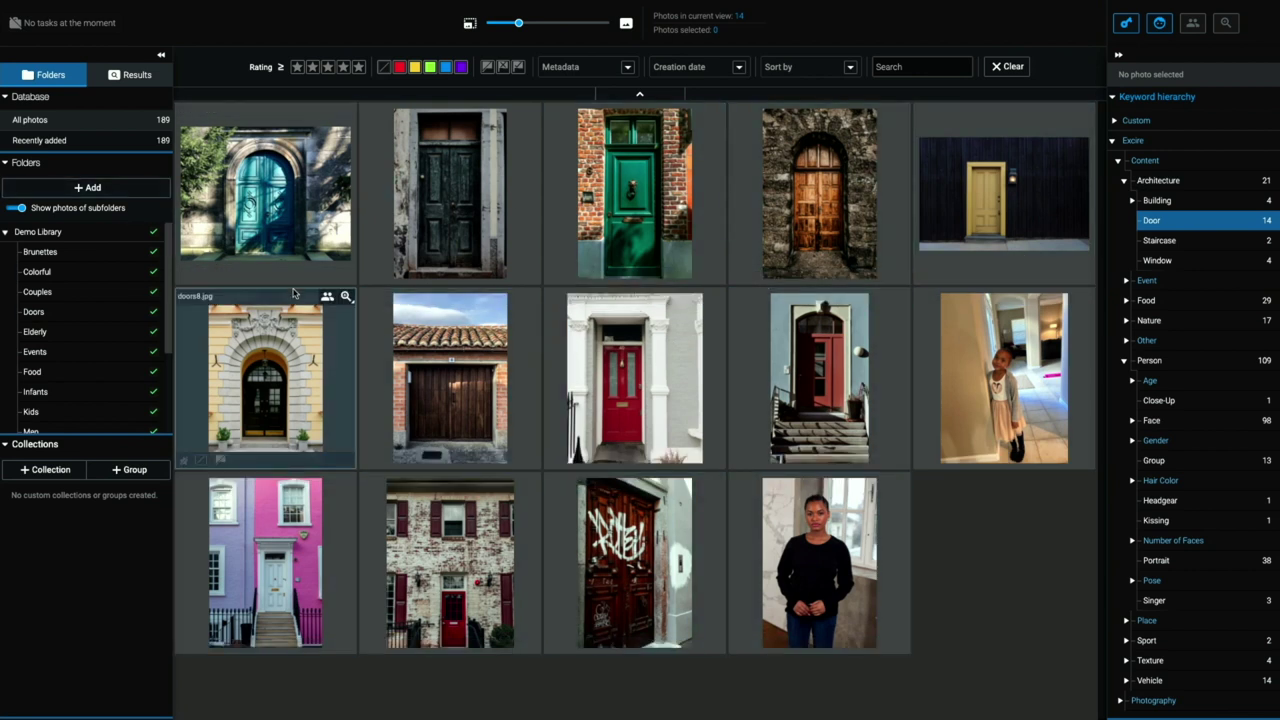
{"action": "mouse_move", "coordinate": [294, 293]}
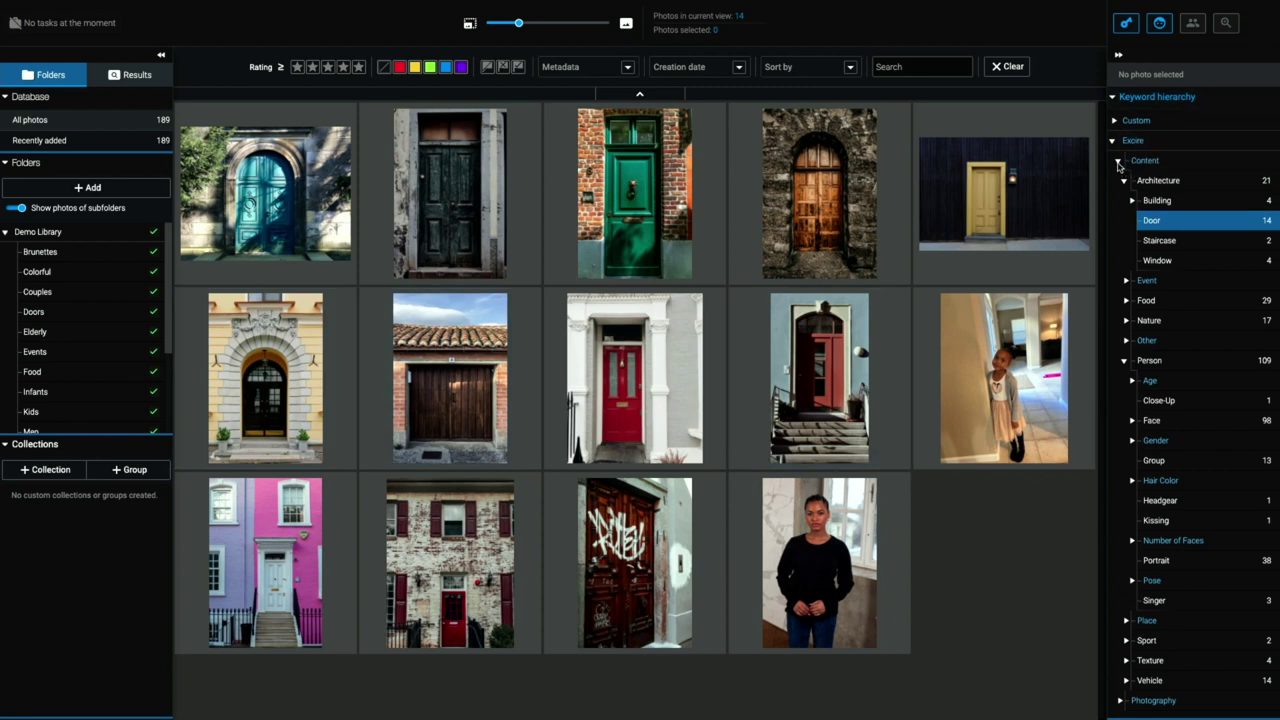
Collapse the Content keywords, expand Photography, and filter by Bokeh, Bright, Colorful, Colorless and Dark in turn
{"action": "left_click", "coordinate": [1118, 162]}
{"action": "left_click", "coordinate": [1119, 182]}
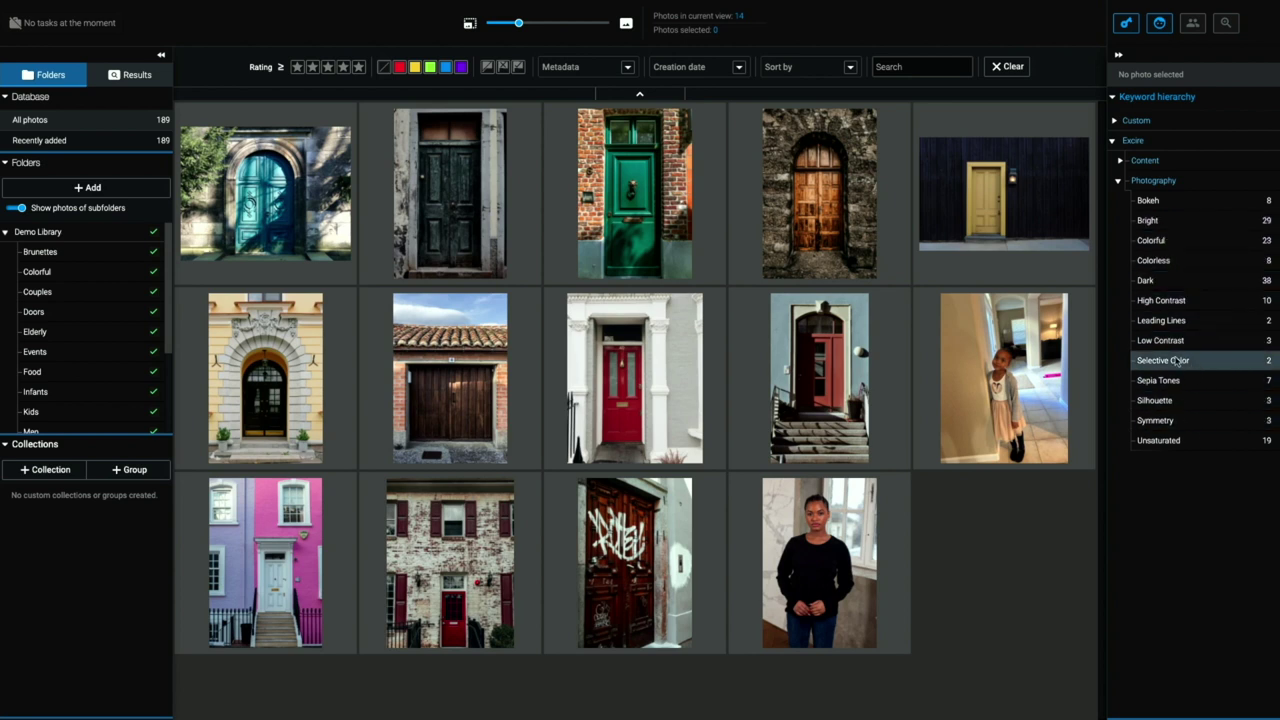
{"action": "left_click", "coordinate": [1162, 201]}
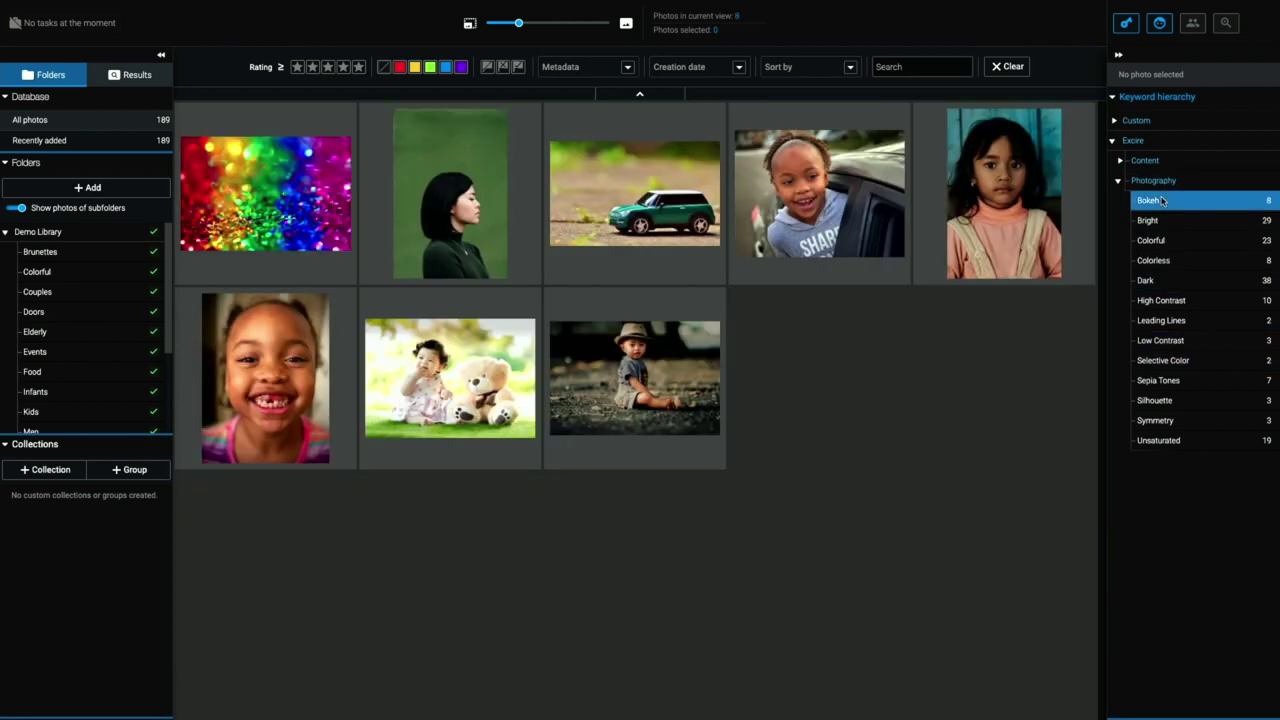
{"action": "left_click", "coordinate": [1175, 221]}
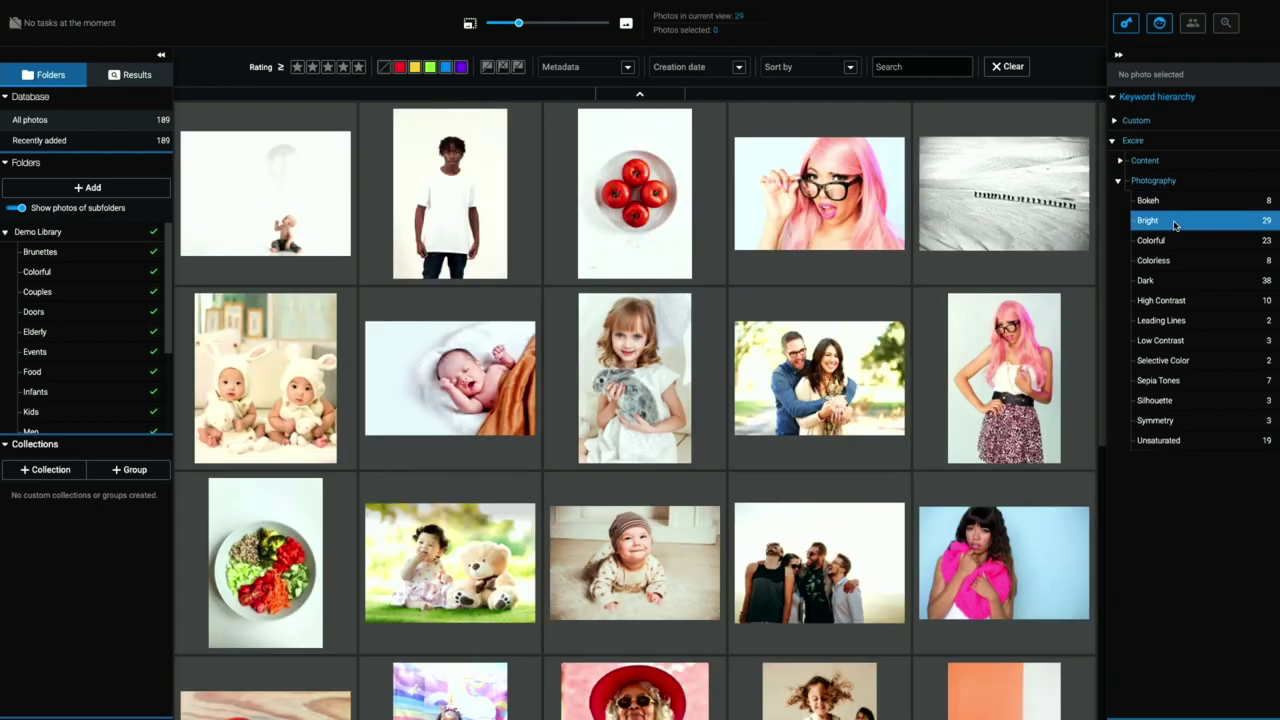
{"action": "left_click", "coordinate": [1175, 242]}
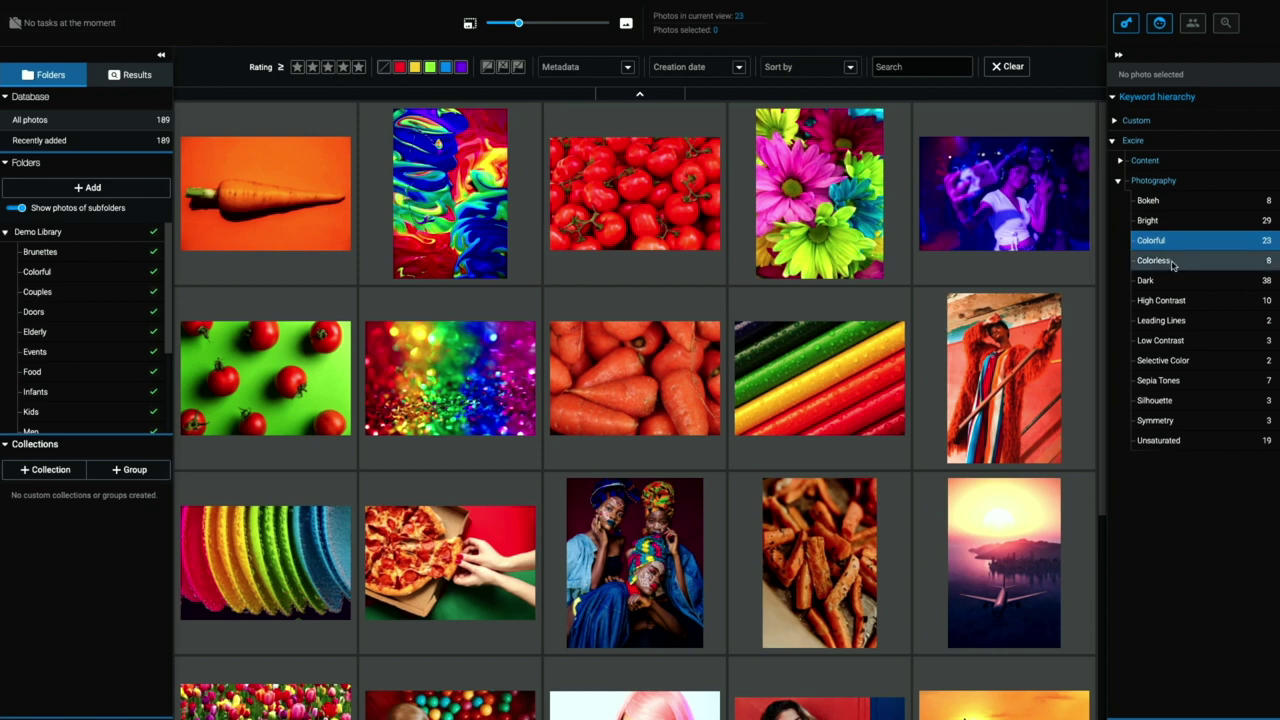
{"action": "left_click", "coordinate": [1174, 262]}
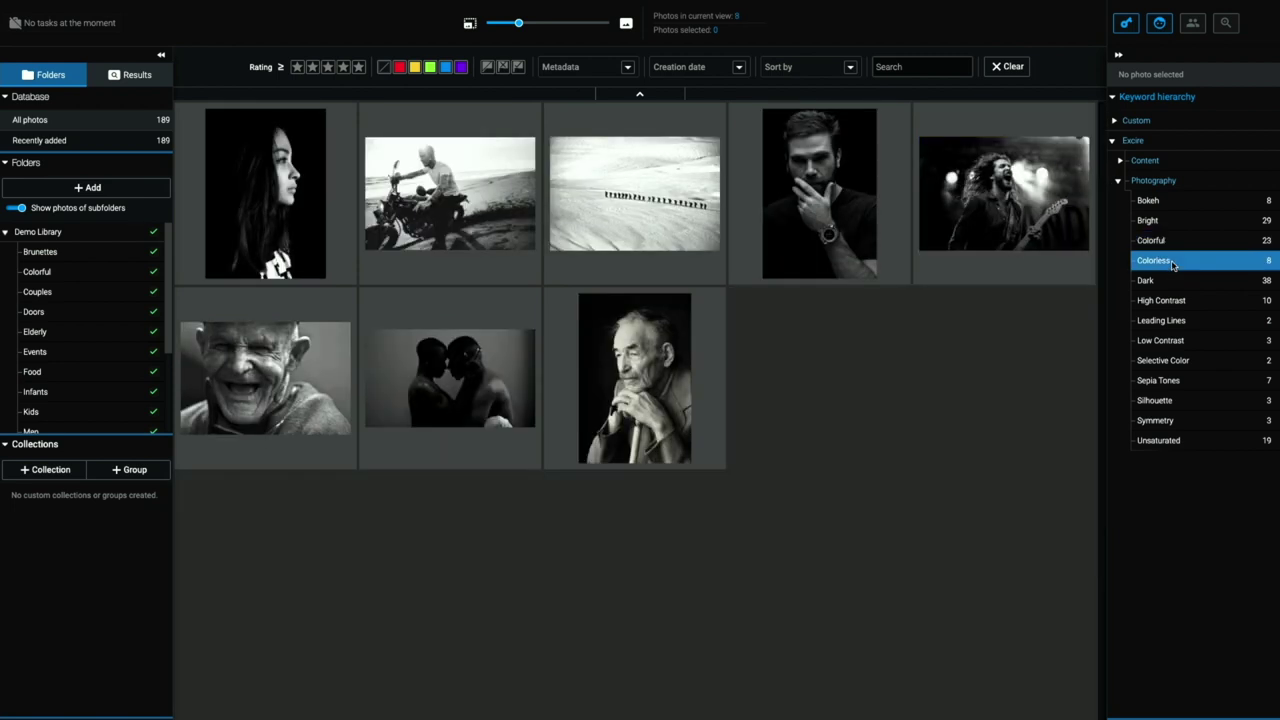
{"action": "left_click", "coordinate": [1175, 281]}
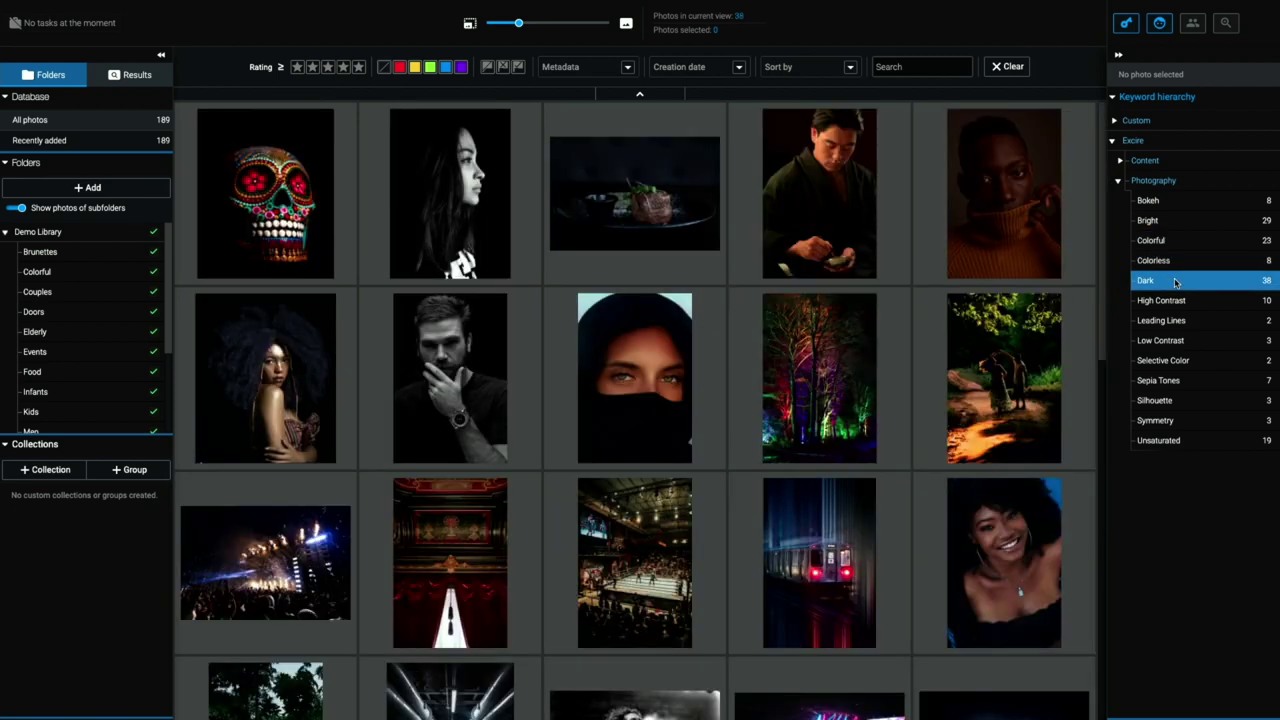
Filter by each keyword from High Contrast to Unsaturated, leaving 19 Unsaturated photos, then collapse Photography
{"action": "left_click", "coordinate": [1199, 305]}
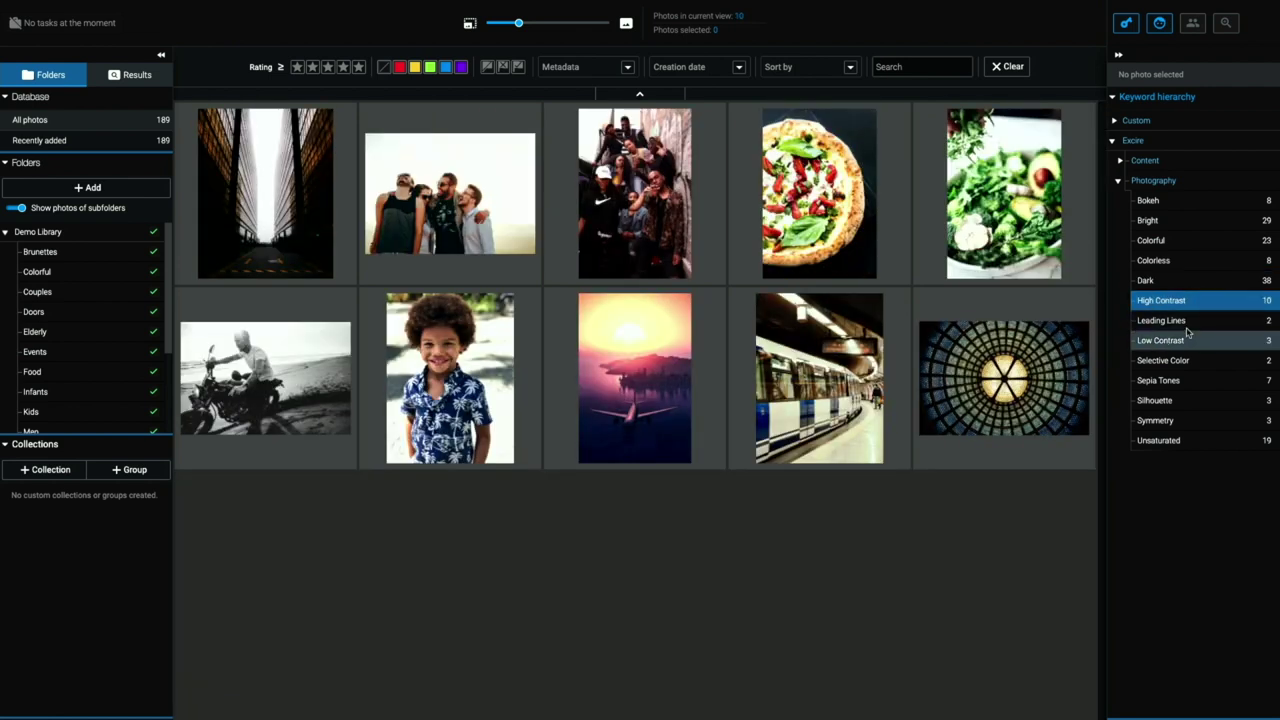
{"action": "left_click", "coordinate": [1187, 328]}
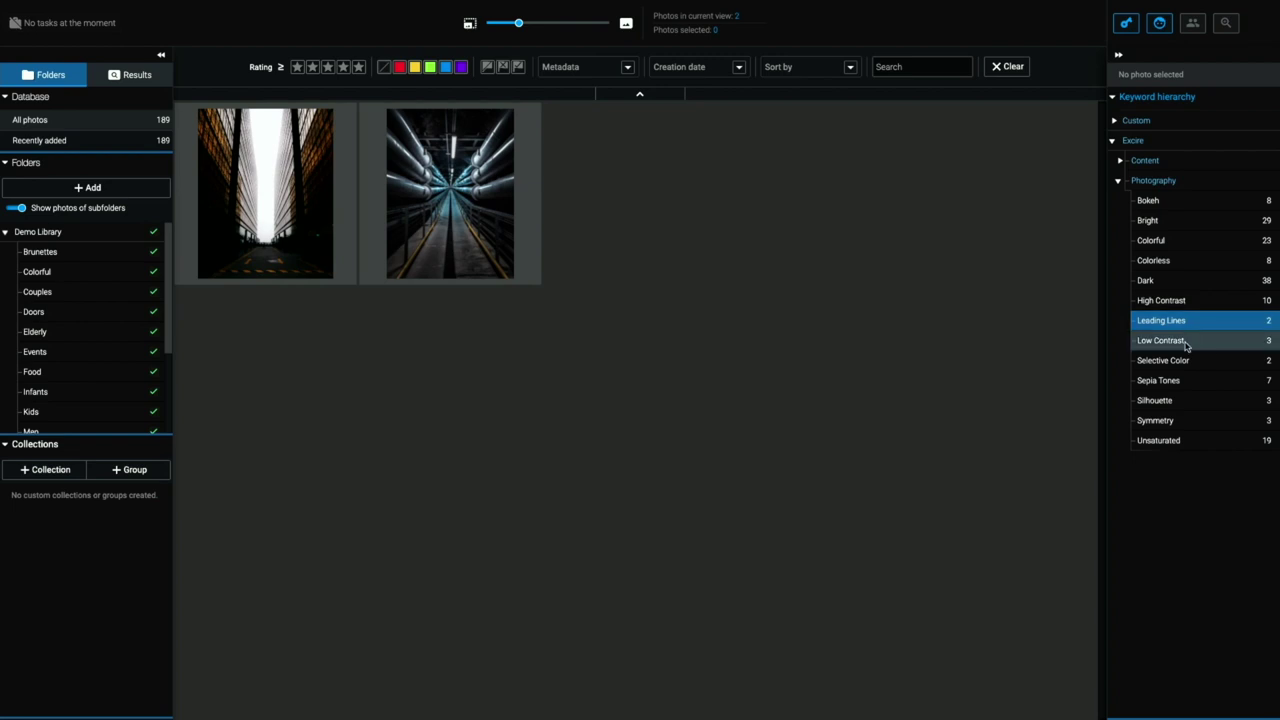
{"action": "left_click", "coordinate": [1181, 344]}
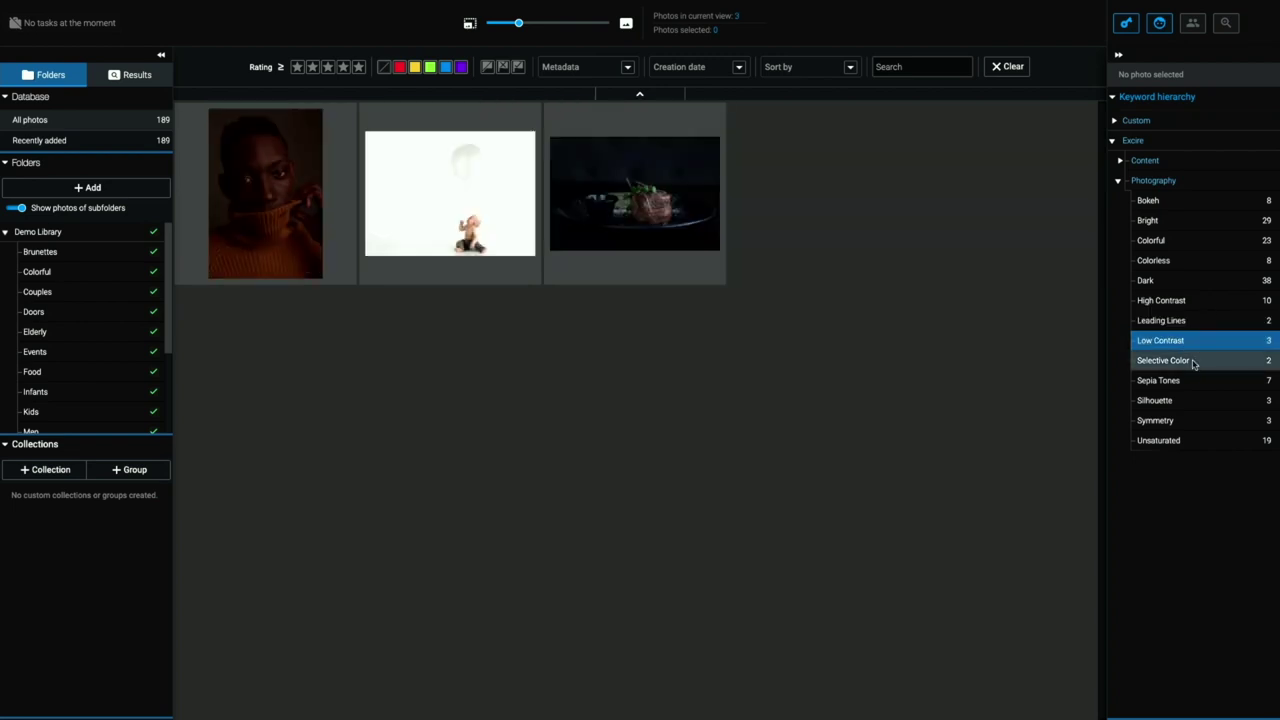
{"action": "left_click", "coordinate": [1258, 362]}
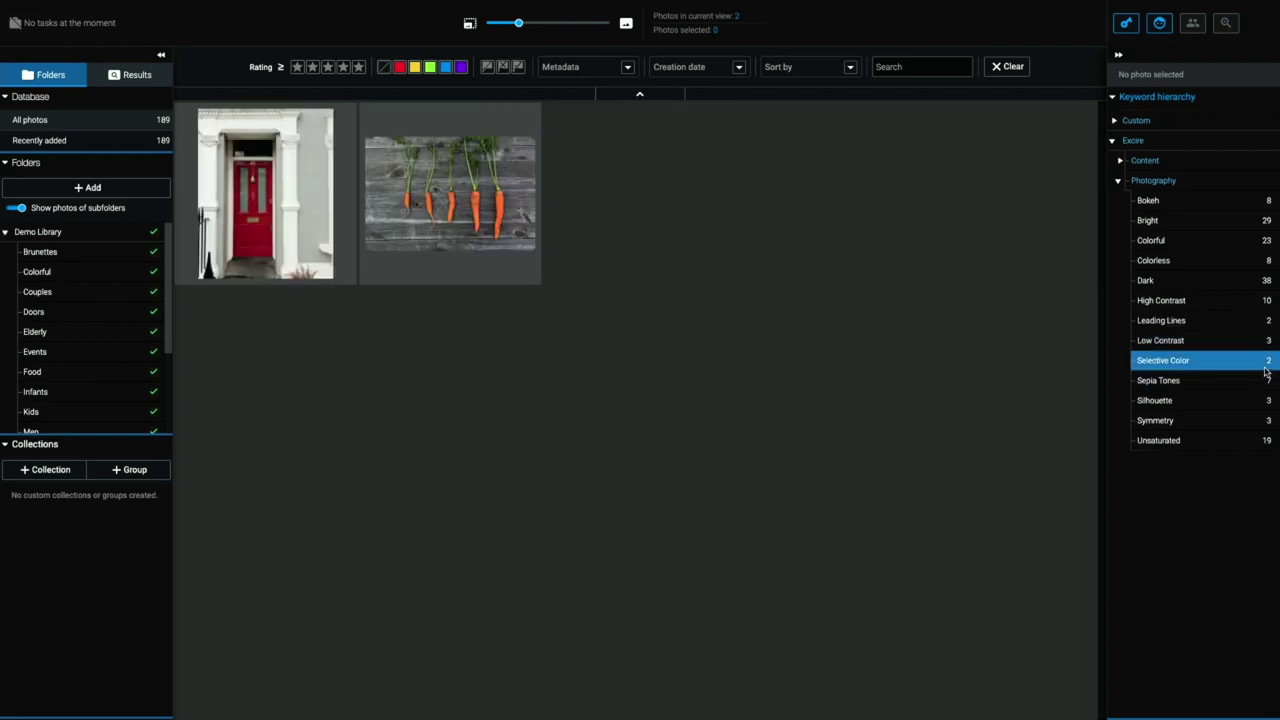
{"action": "left_click", "coordinate": [1186, 382]}
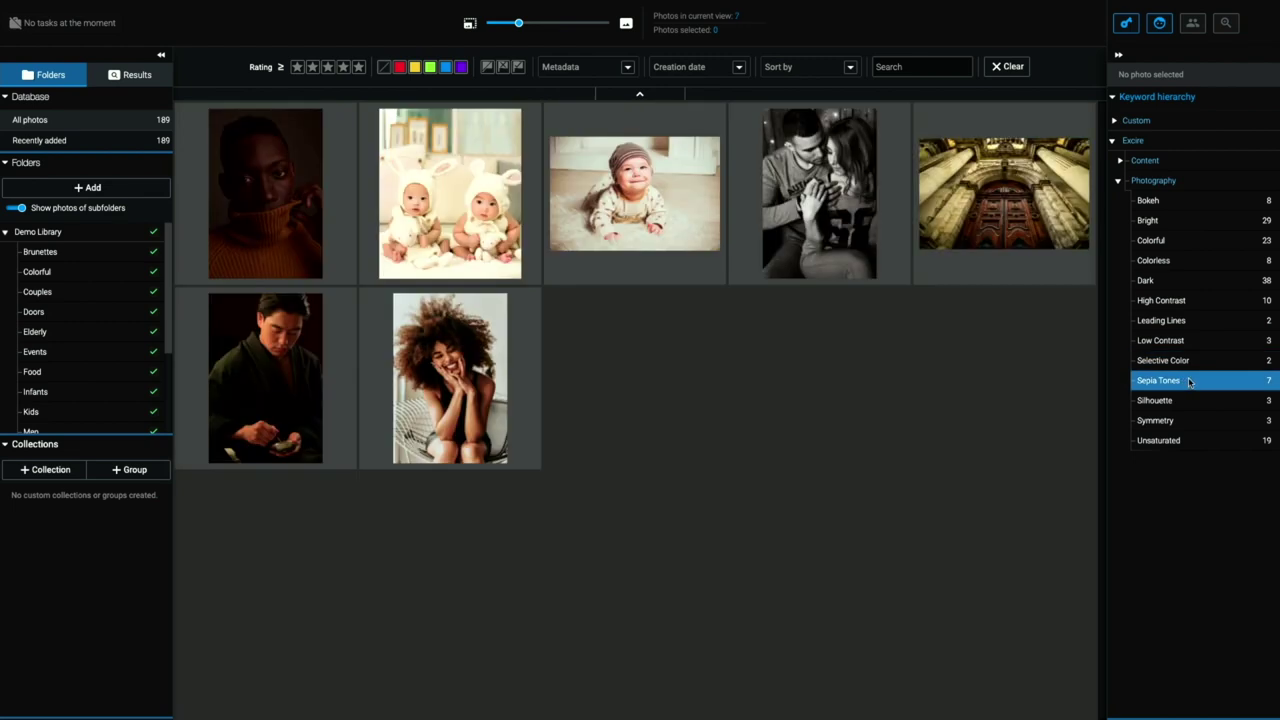
{"action": "left_click", "coordinate": [1176, 404]}
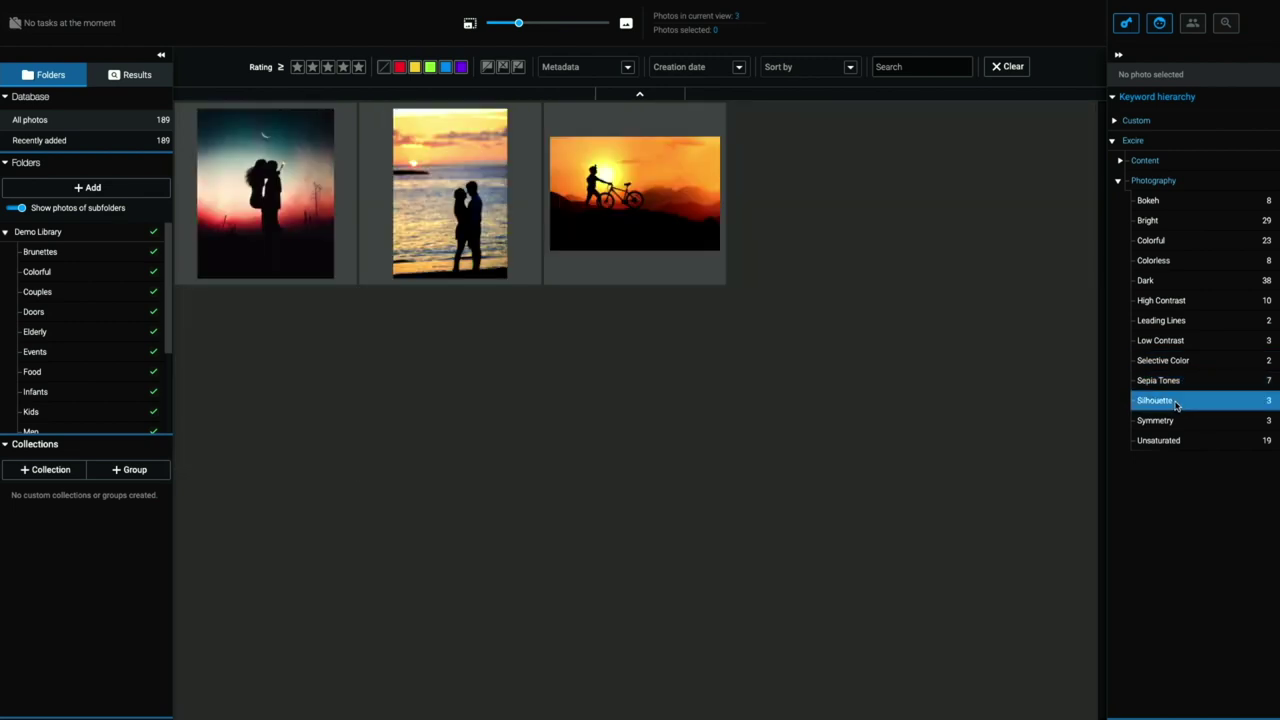
{"action": "left_click", "coordinate": [1180, 424]}
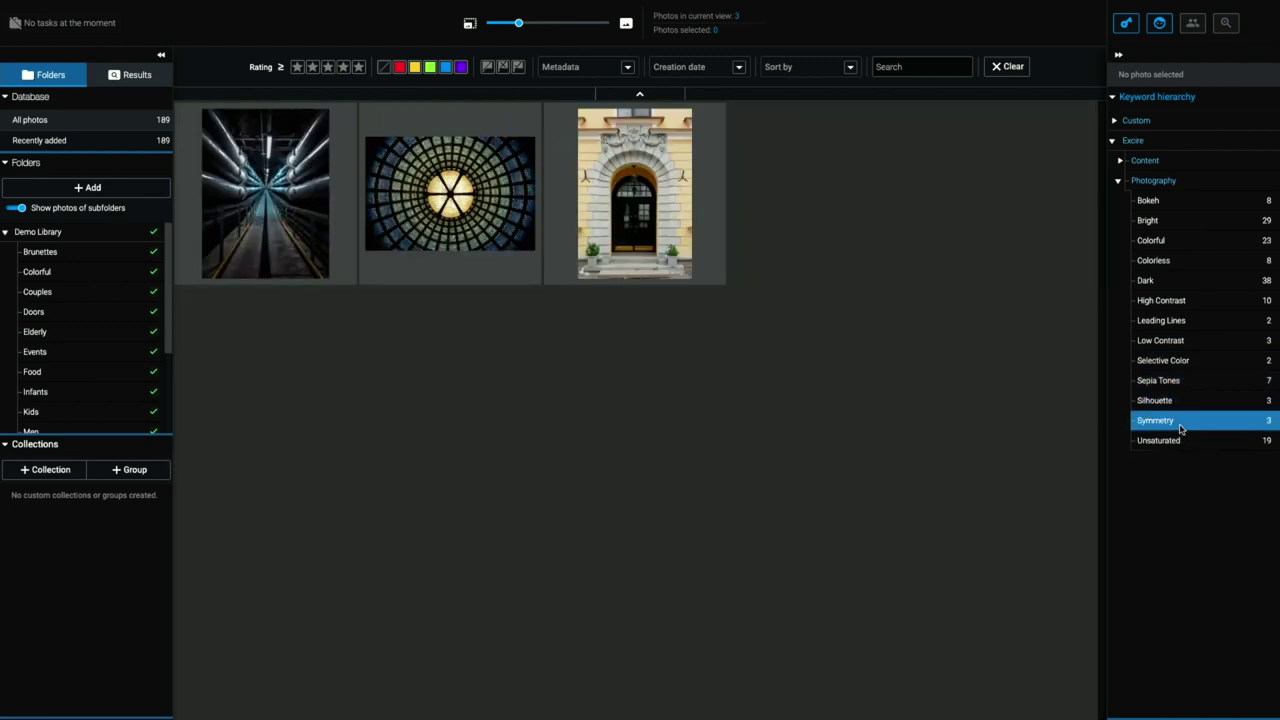
{"action": "left_click", "coordinate": [1165, 441]}
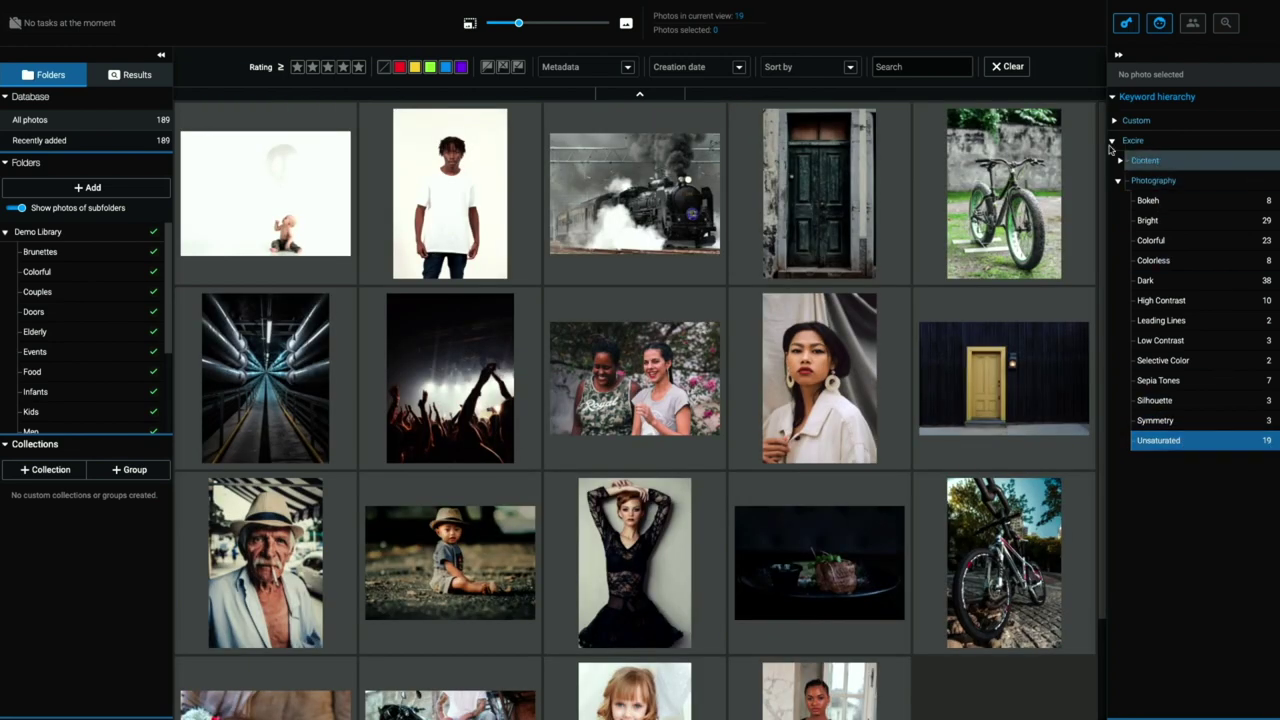
{"action": "left_click", "coordinate": [1119, 182]}
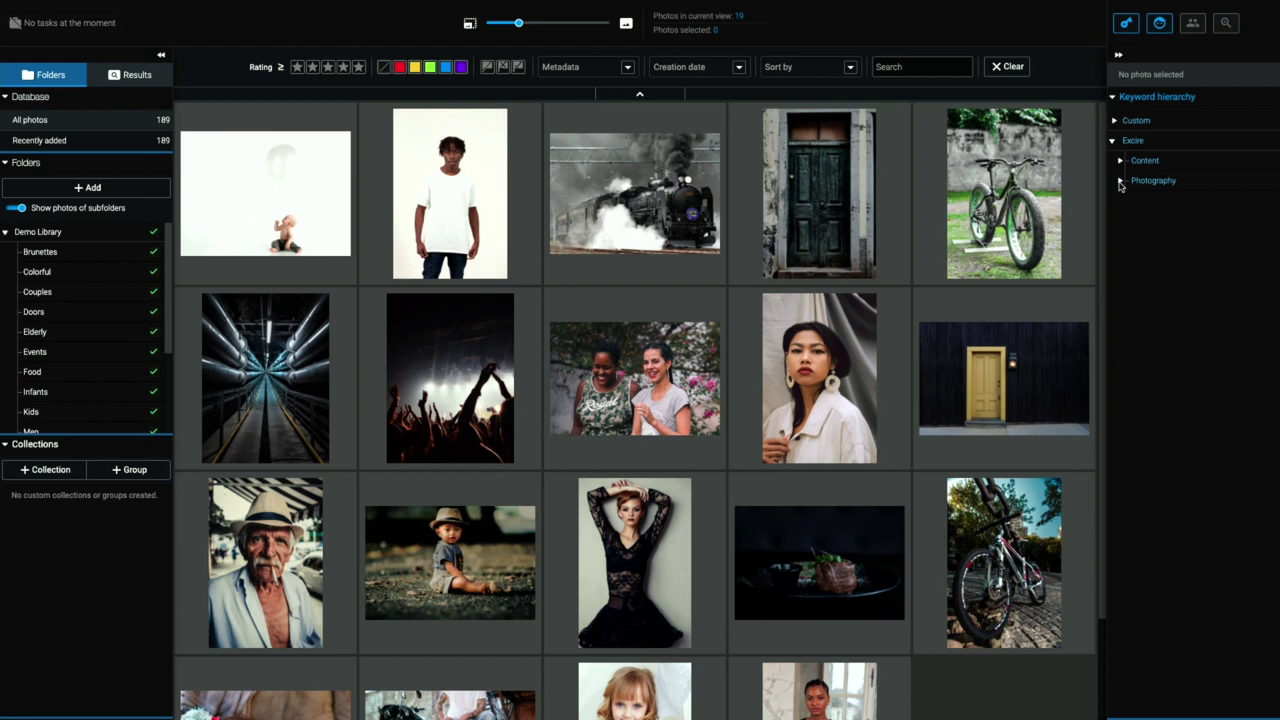